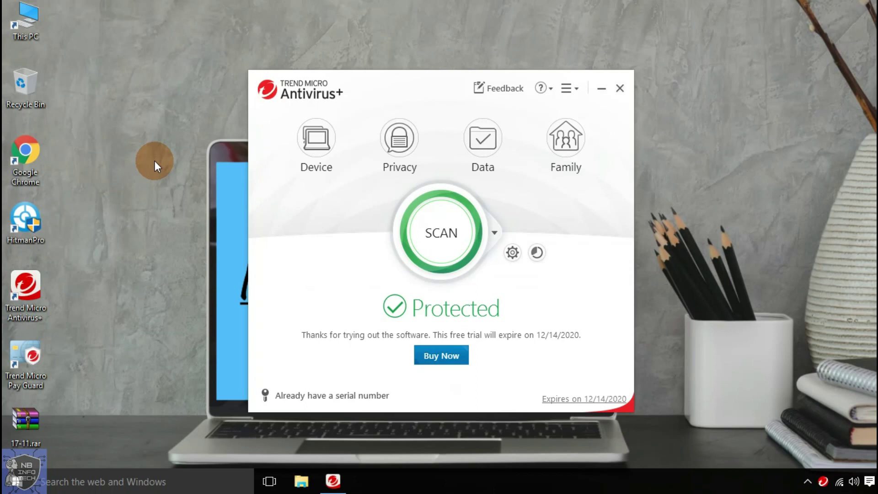
- Open the Device page and review the real-time scanning Security Settings without changing them
{"action": "left_click_drag", "start_coordinate": [380, 87], "coordinate": [379, 41]}
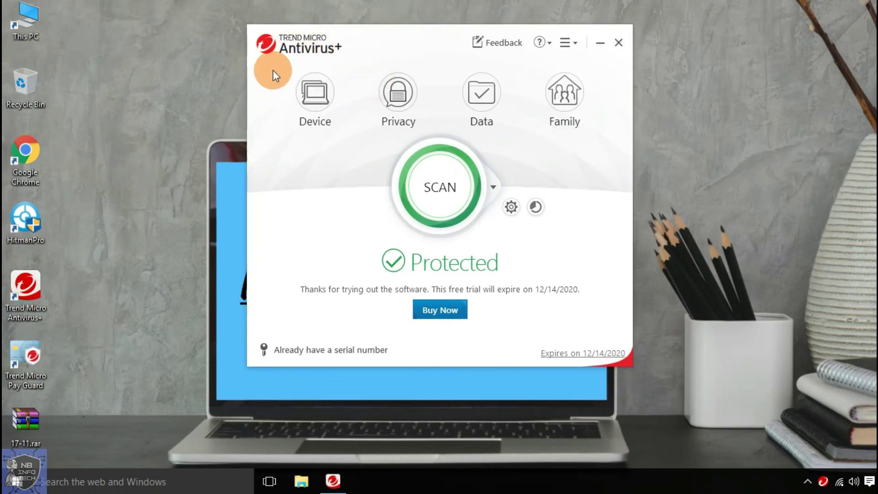
{"action": "left_click", "coordinate": [315, 95]}
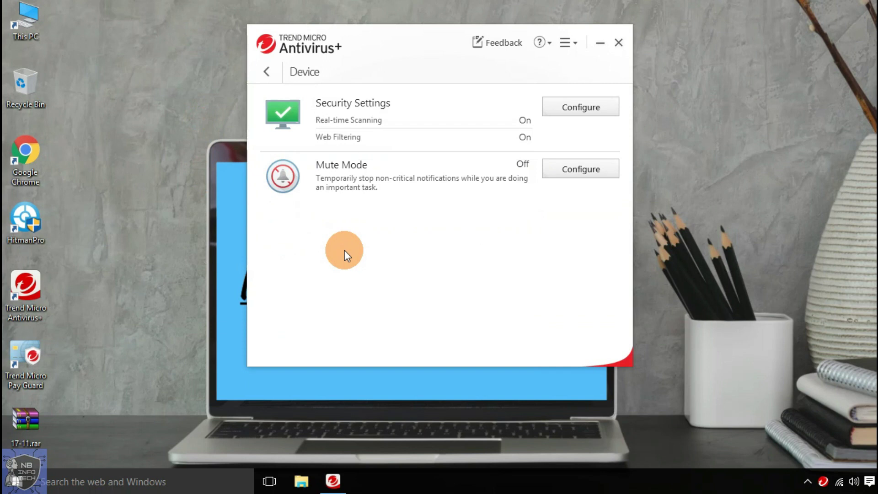
{"action": "left_click", "coordinate": [603, 110]}
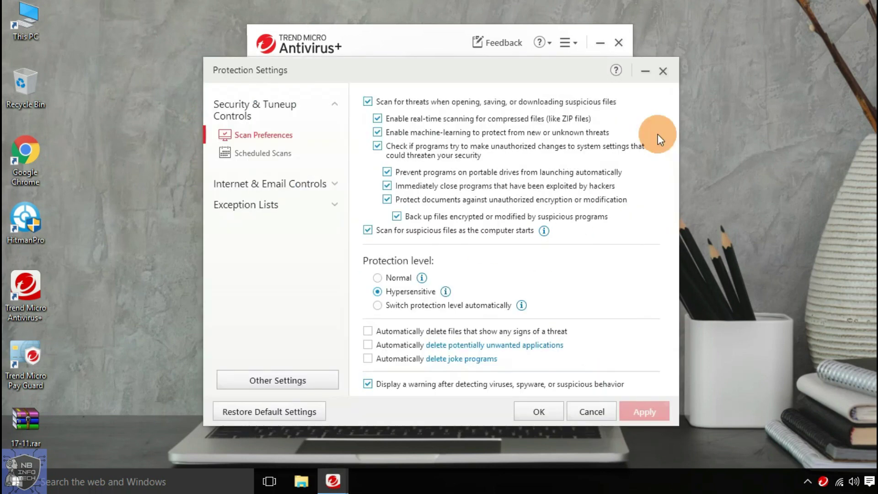
{"action": "left_click", "coordinate": [663, 71]}
- Review the Mute Mode settings past the intro and close them with Mute Mode left off
{"action": "left_click", "coordinate": [604, 168]}
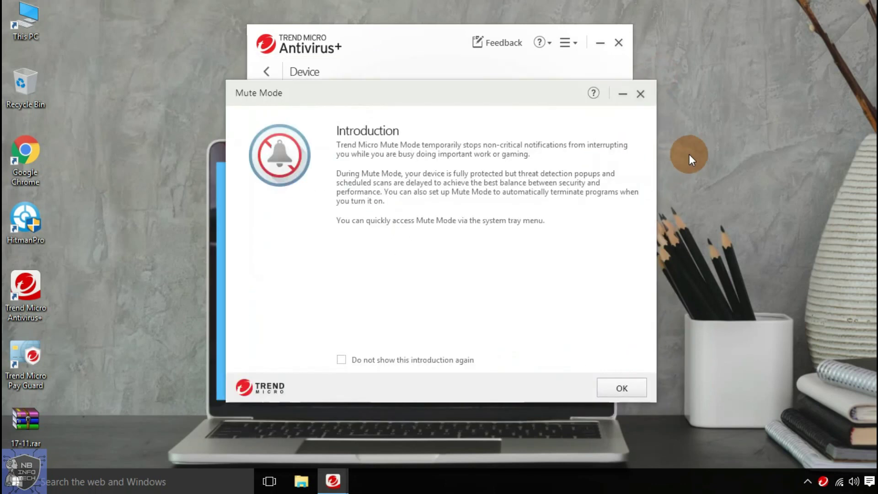
{"action": "left_click", "coordinate": [624, 387]}
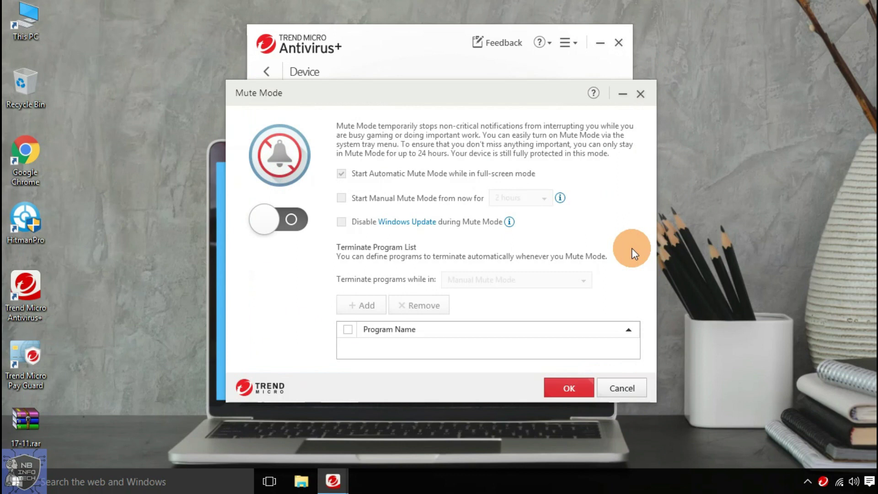
{"action": "left_click", "coordinate": [640, 95]}
- On the Privacy page, check Social Networking Protection, then launch Pay Guard's protected browser
{"action": "left_click", "coordinate": [267, 72]}
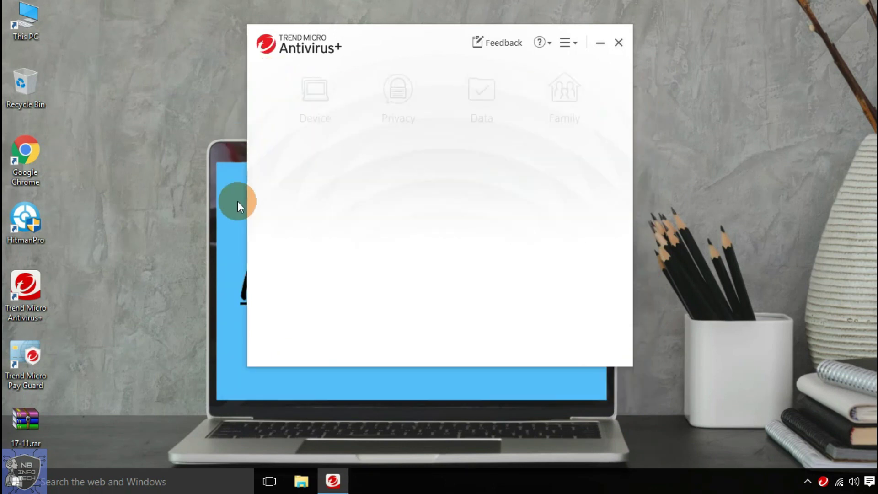
{"action": "left_click", "coordinate": [396, 109]}
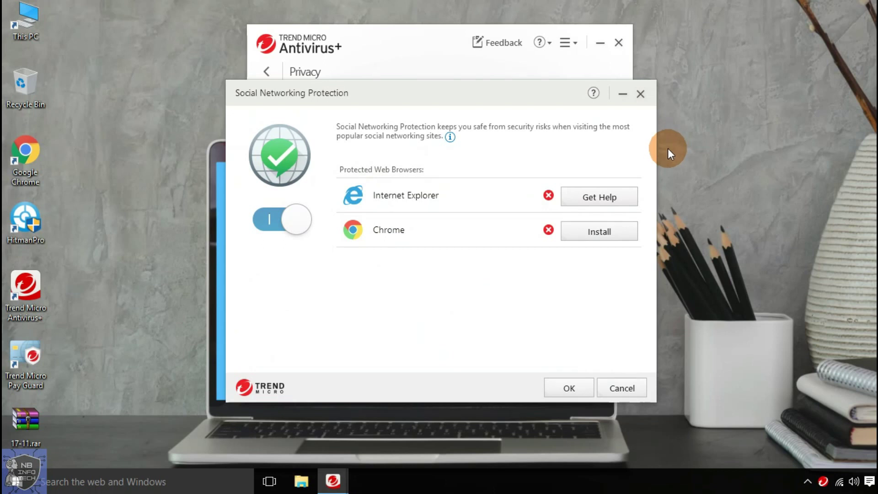
{"action": "left_click", "coordinate": [641, 94]}
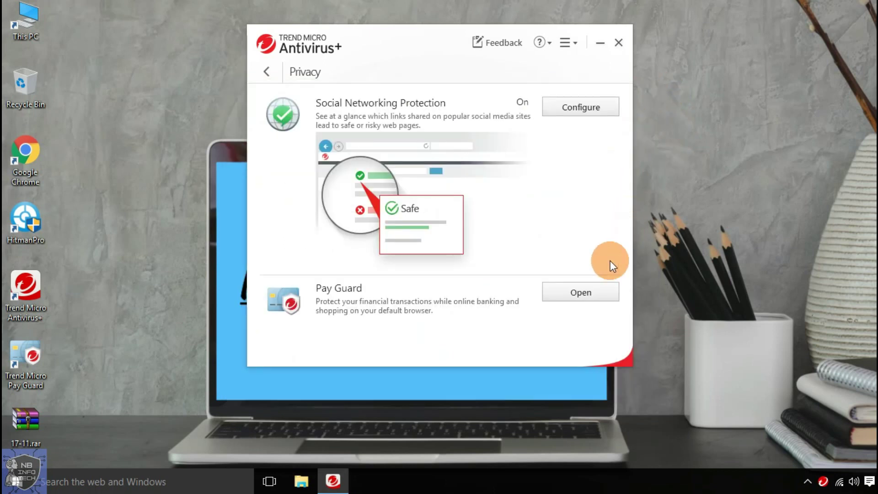
{"action": "left_click", "coordinate": [604, 295]}
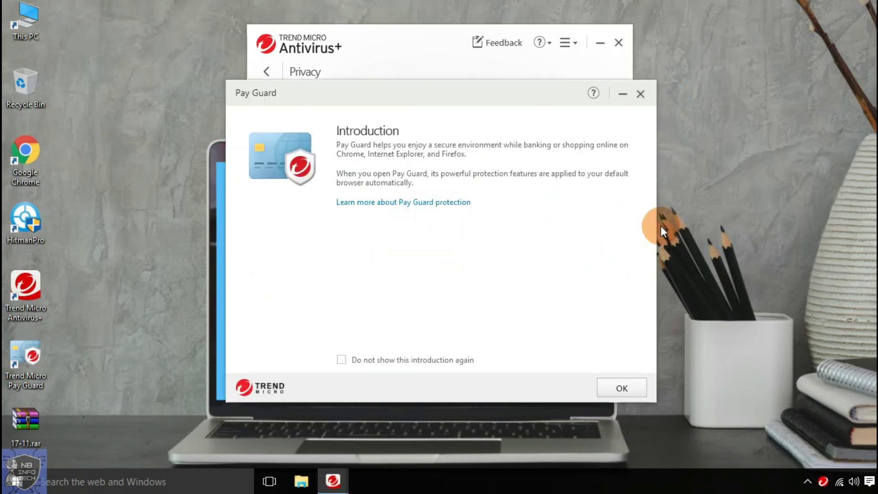
{"action": "left_click", "coordinate": [620, 389]}
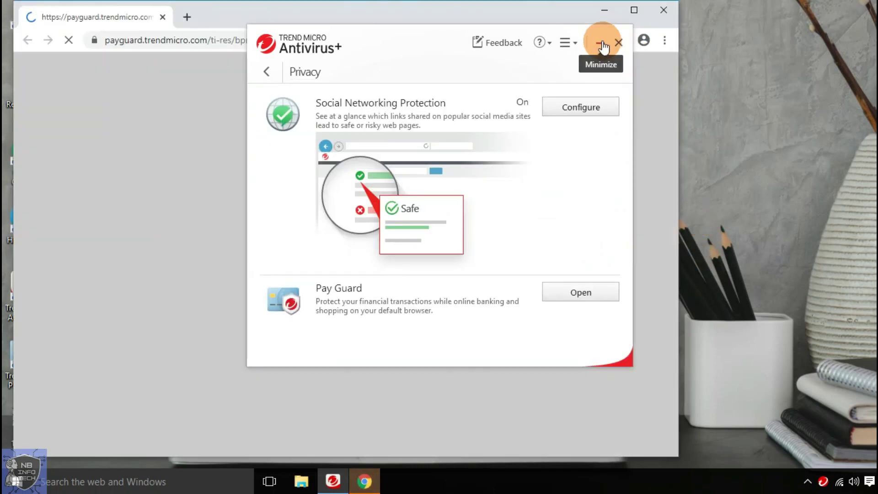
{"action": "left_click", "coordinate": [463, 19]}
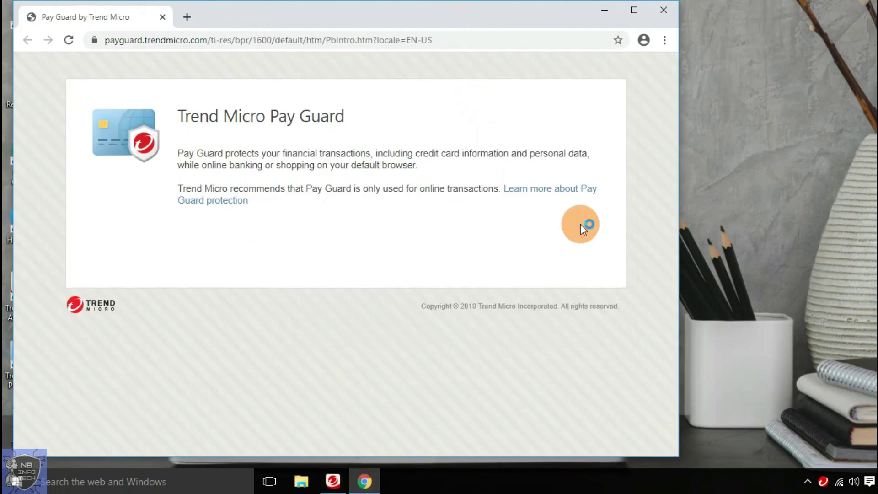
{"action": "left_click_drag", "start_coordinate": [678, 198], "coordinate": [817, 195]}
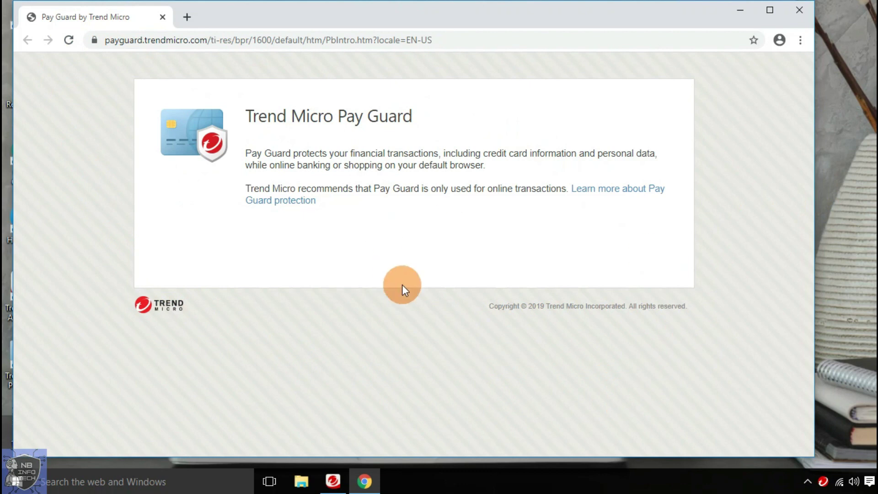
- Close the Pay Guard browser, go to the Data page, and view This PC folders in File Explorer
{"action": "left_click", "coordinate": [797, 11]}
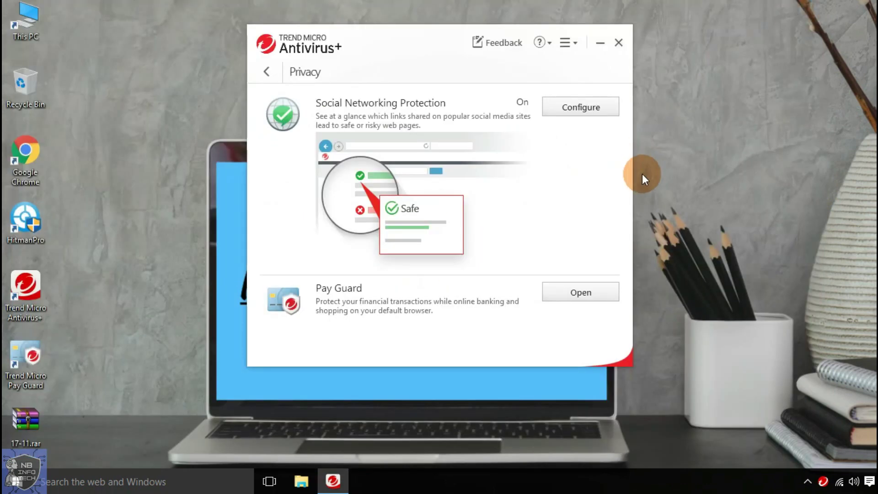
{"action": "left_click", "coordinate": [266, 71]}
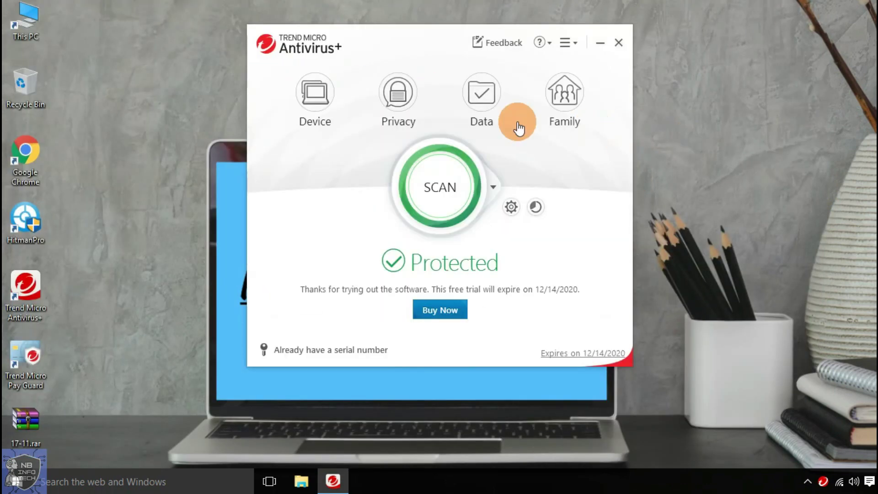
{"action": "left_click", "coordinate": [487, 104]}
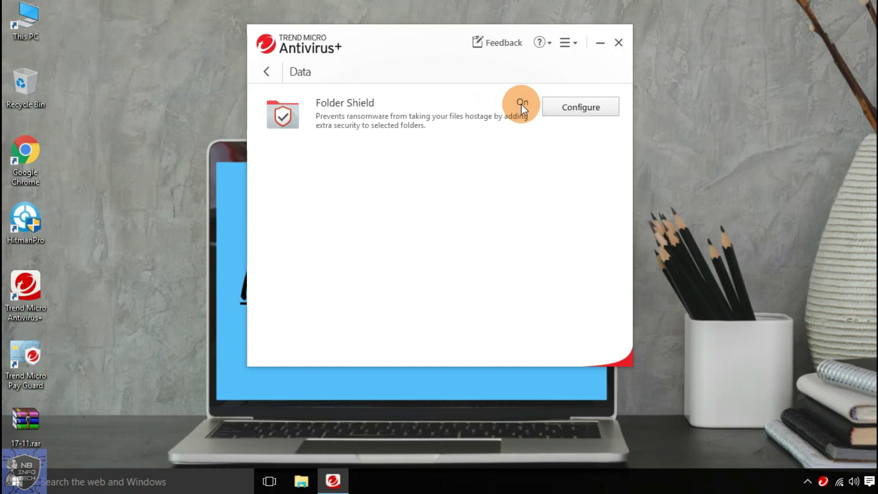
{"action": "left_click", "coordinate": [301, 481]}
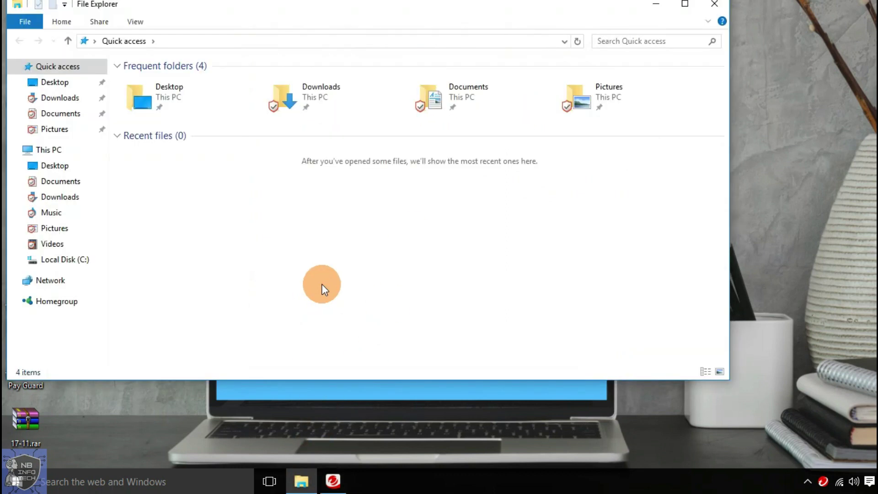
{"action": "left_click", "coordinate": [48, 150]}
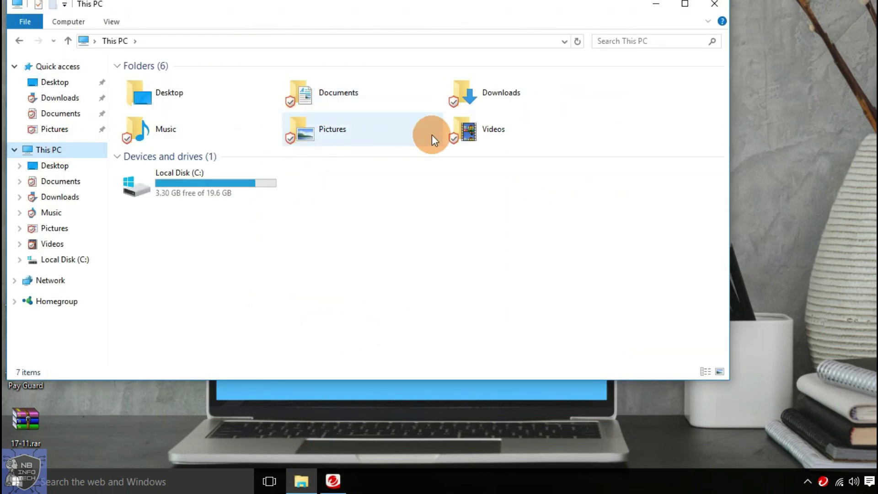
{"action": "left_click", "coordinate": [656, 4]}
- Turn Folder Shield off and close its settings
{"action": "left_click", "coordinate": [563, 109]}
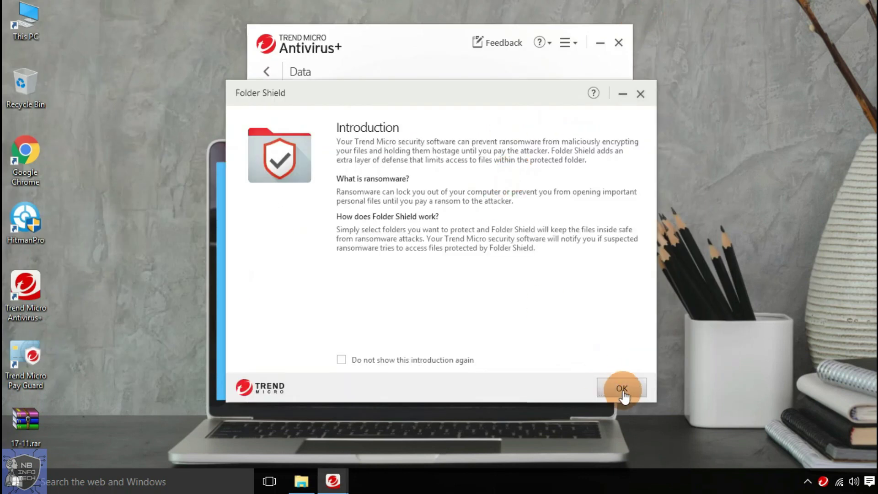
{"action": "left_click", "coordinate": [619, 387]}
{"action": "left_click", "coordinate": [268, 225]}
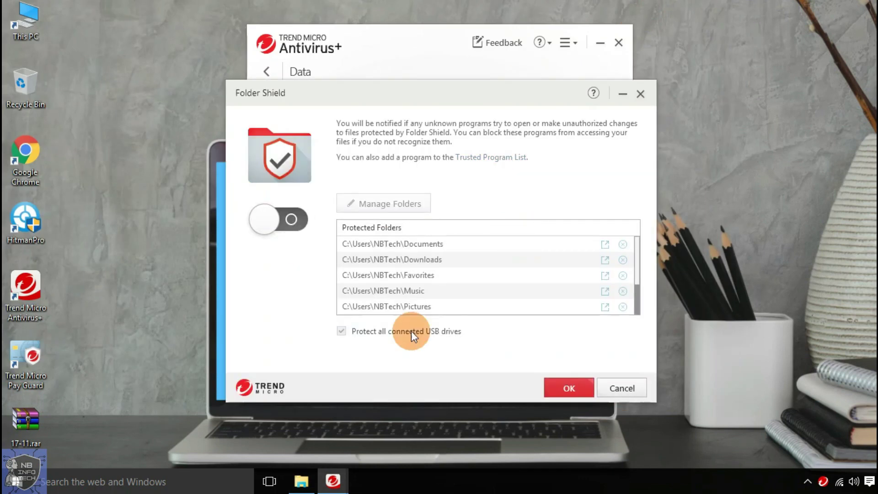
{"action": "left_click", "coordinate": [567, 386]}
- Recheck the This PC folders, then turn Folder Shield back on
{"action": "left_click", "coordinate": [301, 481]}
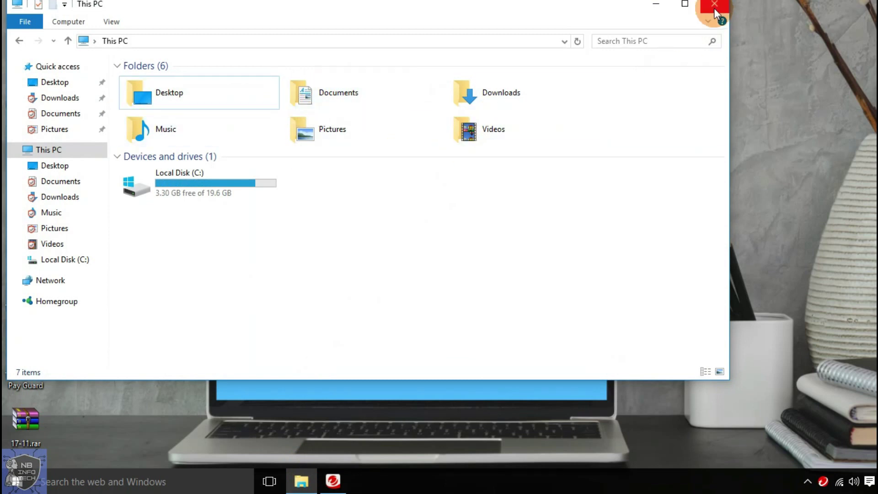
{"action": "left_click", "coordinate": [656, 5]}
{"action": "left_click", "coordinate": [570, 111]}
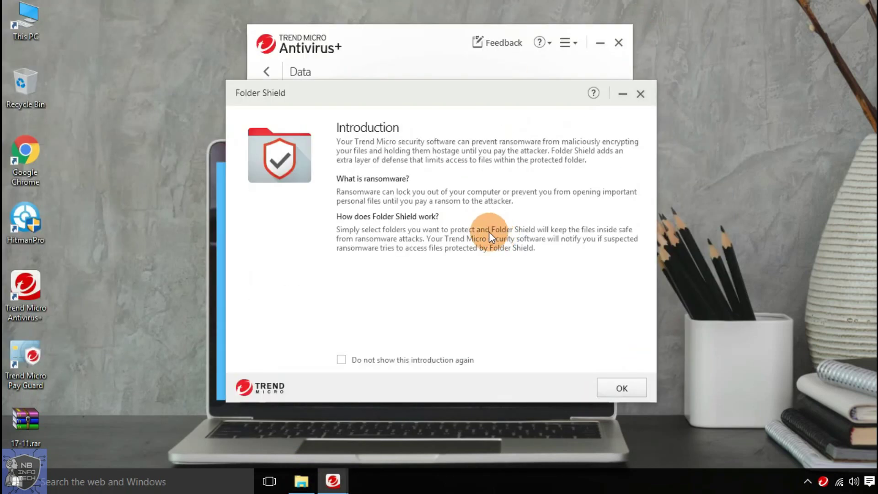
{"action": "left_click", "coordinate": [622, 388]}
{"action": "left_click", "coordinate": [270, 219]}
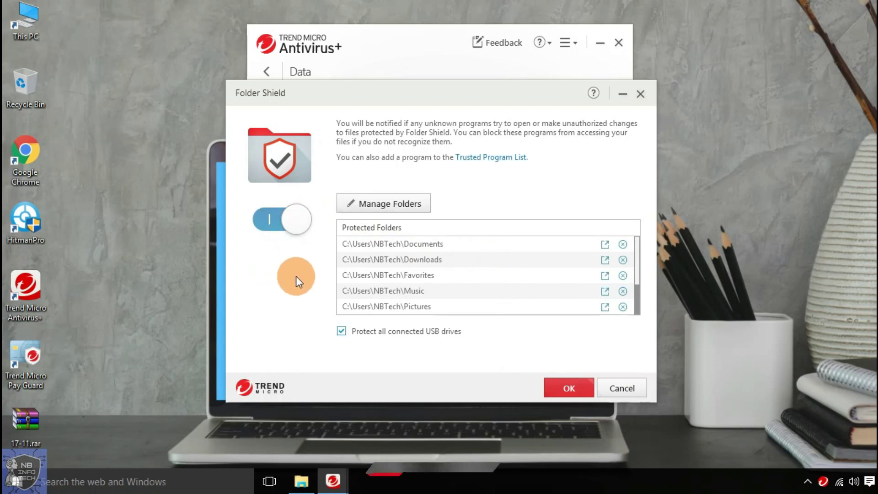
{"action": "left_click_drag", "start_coordinate": [636, 249], "coordinate": [637, 287]}
{"action": "left_click", "coordinate": [577, 389]}
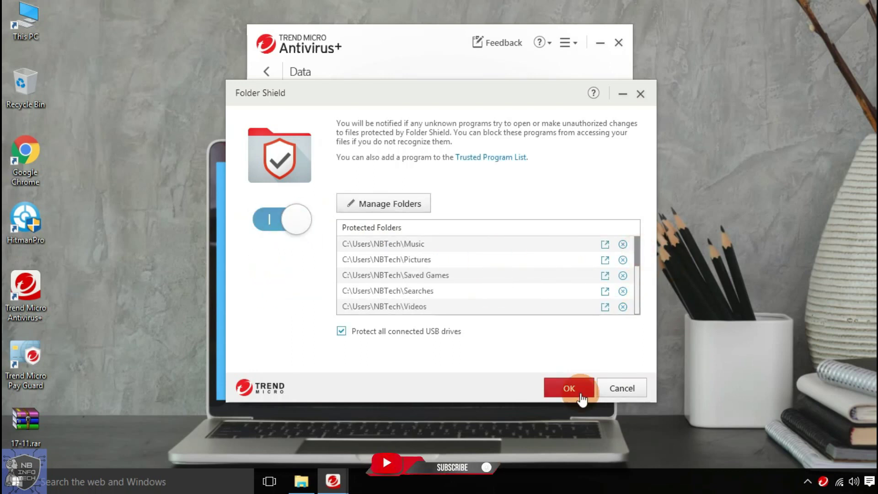
- Choose and confirm the library folders Folder Shield protects, then close the file browser
{"action": "left_click", "coordinate": [419, 216]}
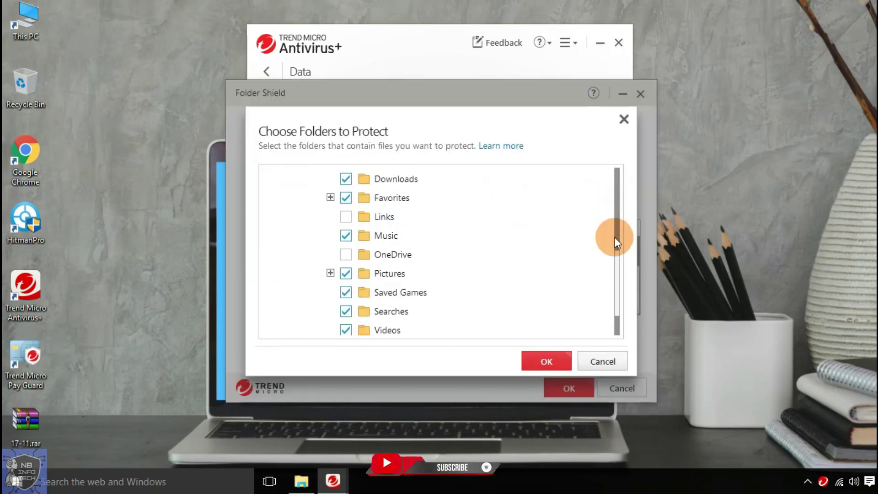
{"action": "left_click_drag", "start_coordinate": [613, 237], "coordinate": [613, 266]}
{"action": "scroll", "coordinate": [363, 255], "scroll_direction": "down", "scroll_amount": 1}
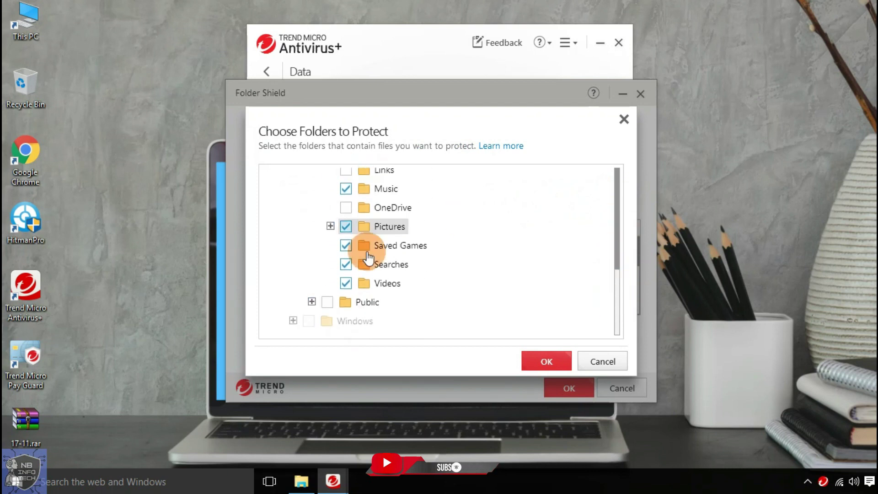
{"action": "left_click", "coordinate": [530, 366]}
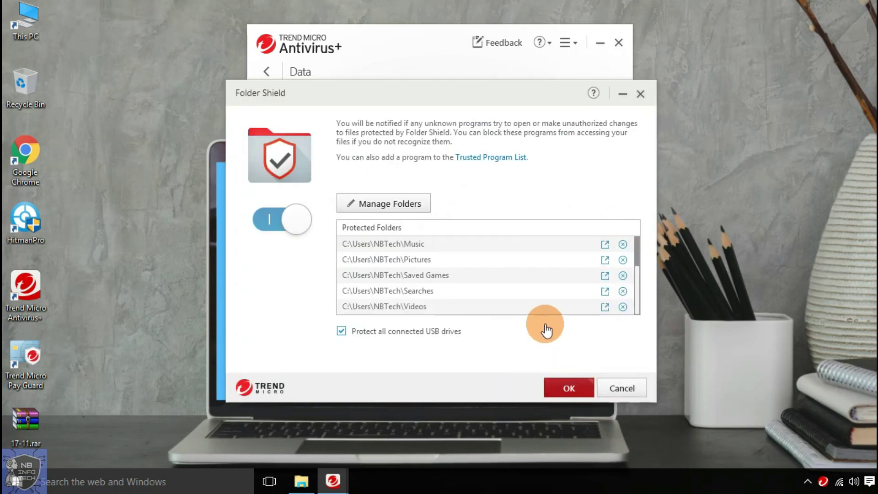
{"action": "key", "text": "Return"}
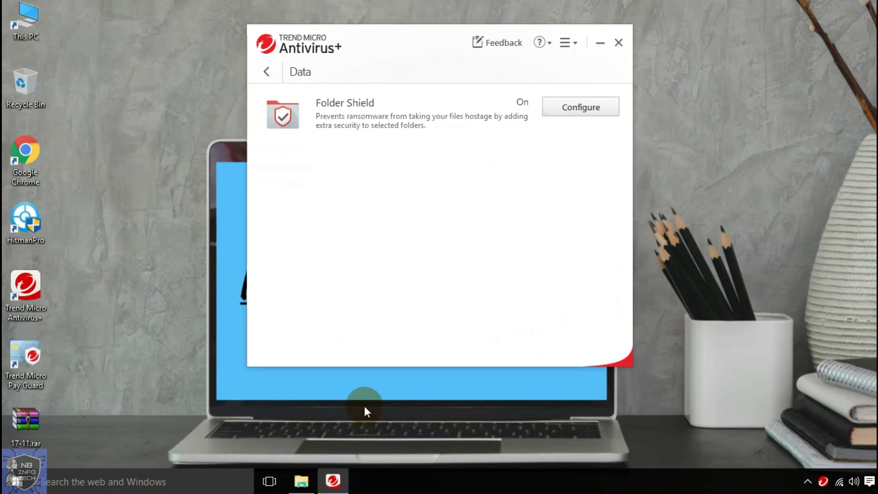
{"action": "left_click", "coordinate": [300, 481]}
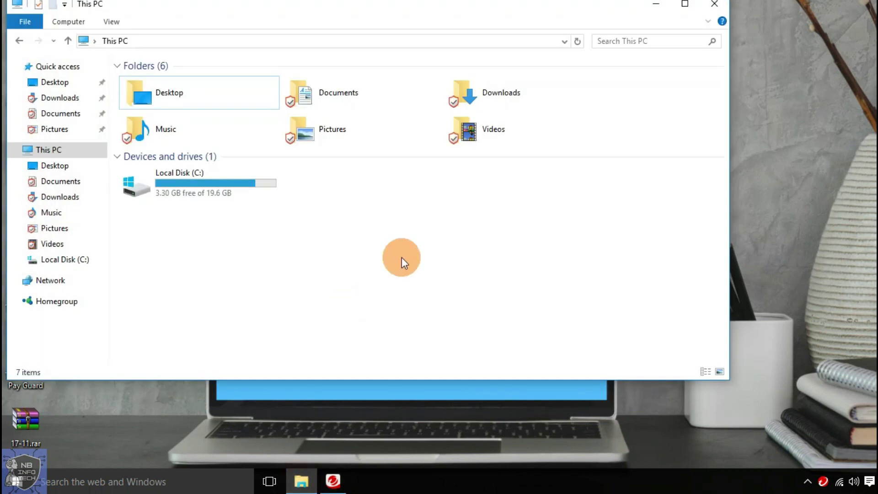
{"action": "left_click", "coordinate": [707, 5]}
{"action": "left_click", "coordinate": [269, 73]}
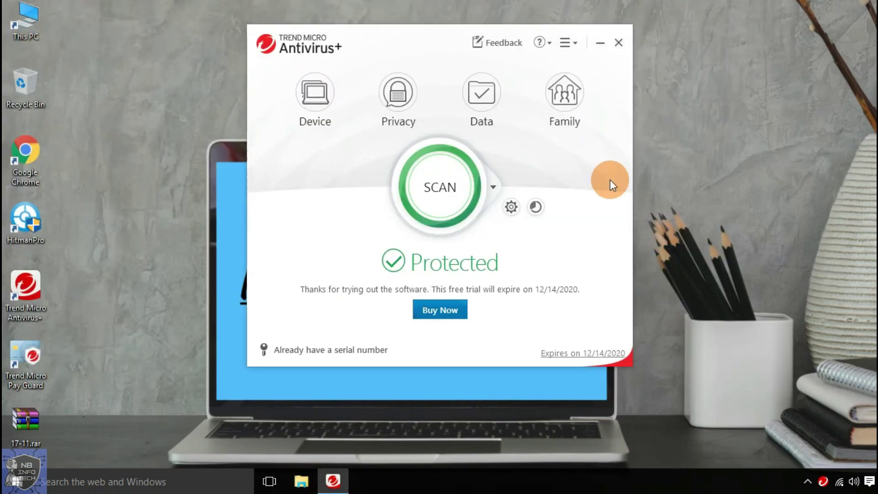
{"action": "left_click", "coordinate": [566, 91]}
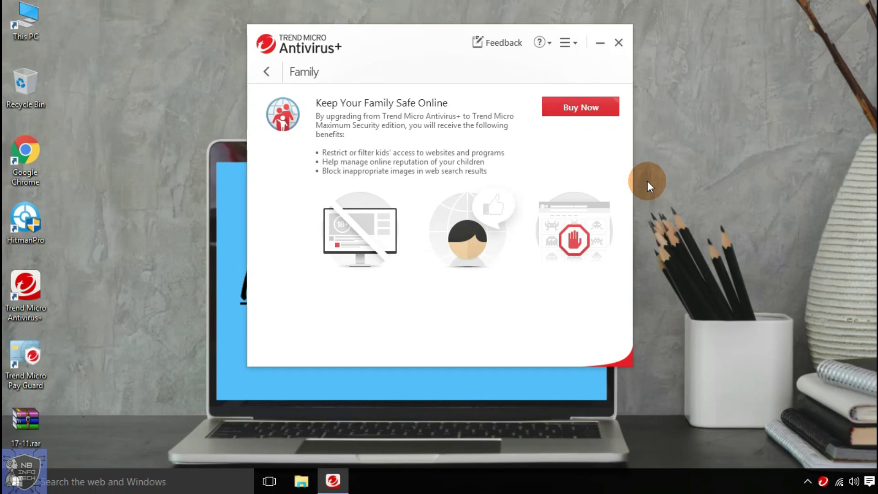
{"action": "left_click", "coordinate": [266, 73]}
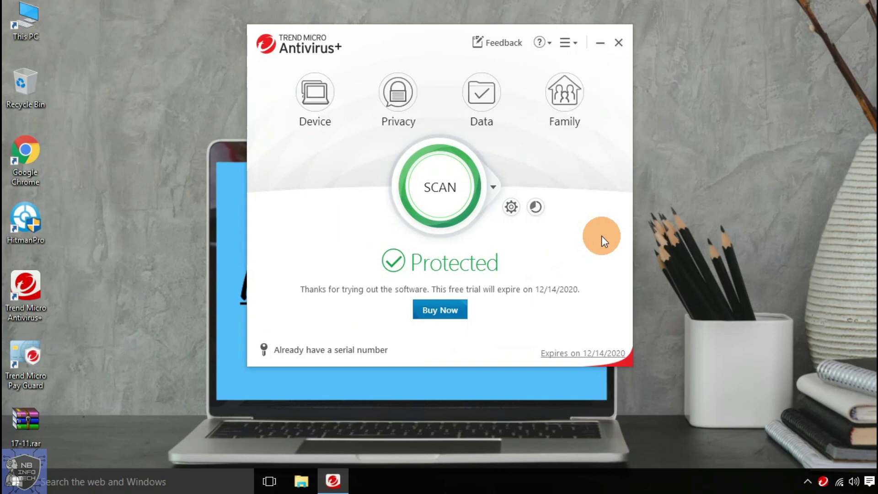
{"action": "left_click", "coordinate": [494, 189]}
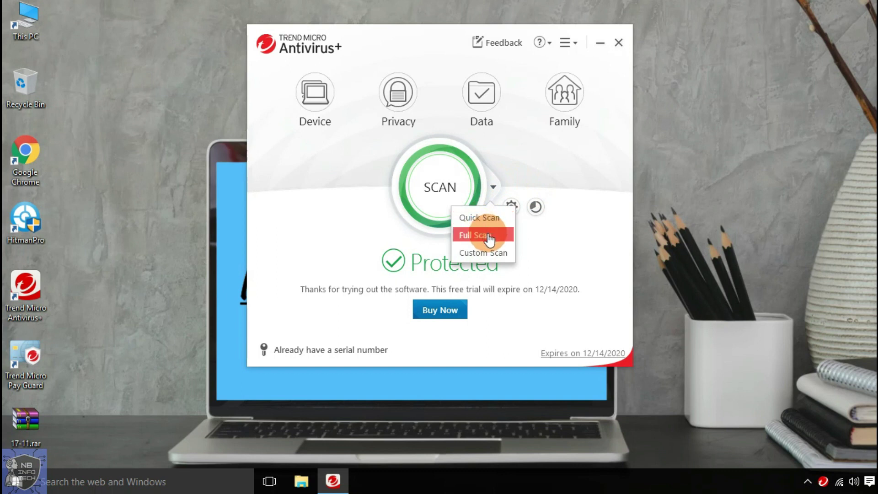
{"action": "left_click", "coordinate": [494, 257]}
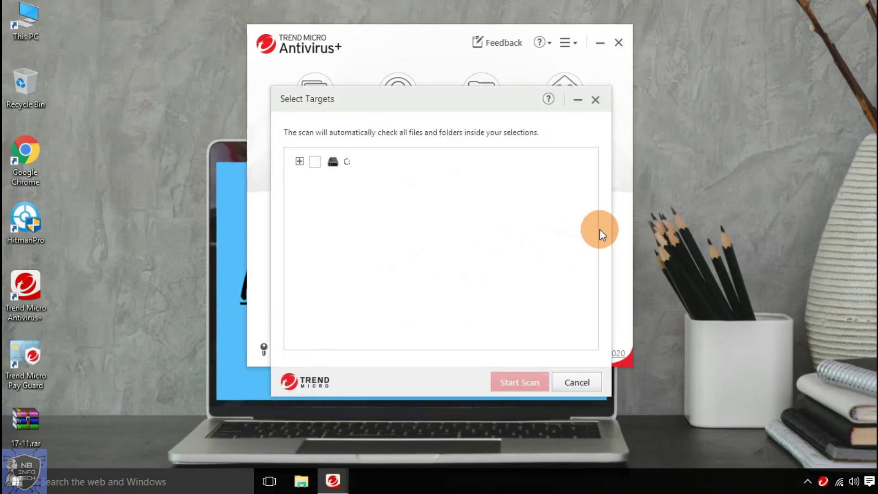
{"action": "left_click", "coordinate": [299, 162]}
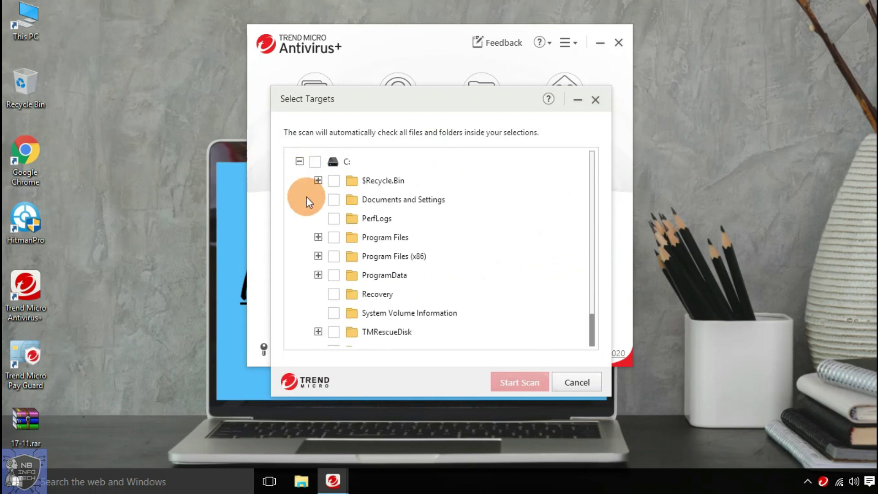
{"action": "left_click", "coordinate": [576, 383]}
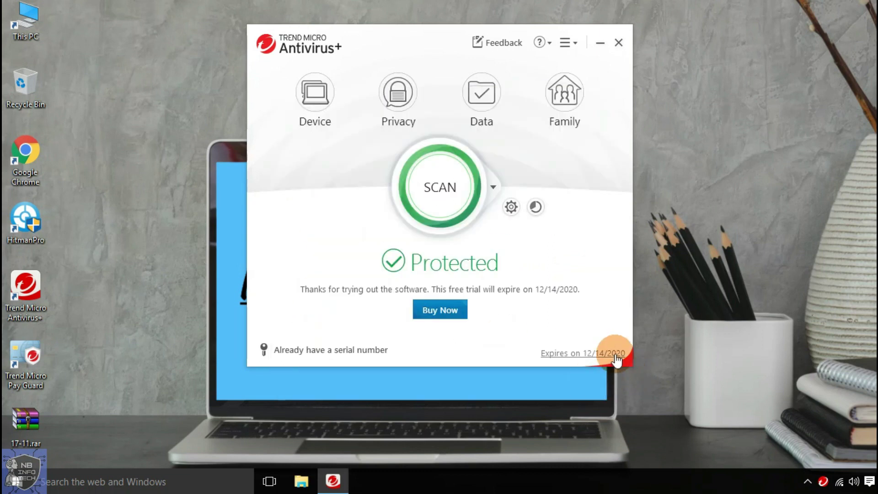
- Review the Scheduled Scans, Internet & Email Controls, Spam & Emailed Files and Network protection pages
{"action": "left_click", "coordinate": [511, 208]}
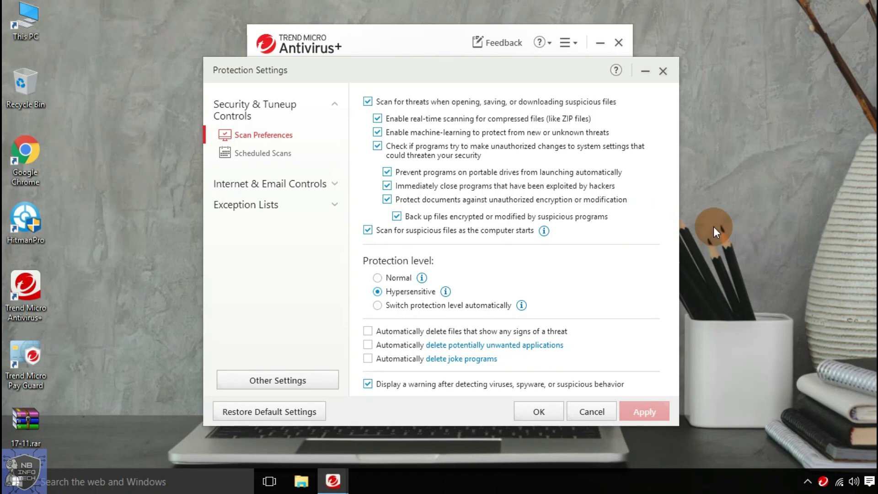
{"action": "left_click", "coordinate": [256, 153]}
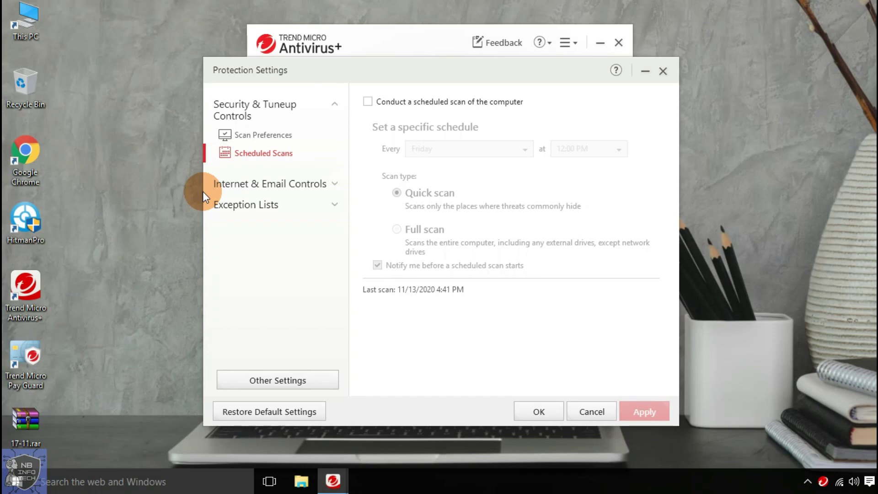
{"action": "left_click", "coordinate": [224, 187]}
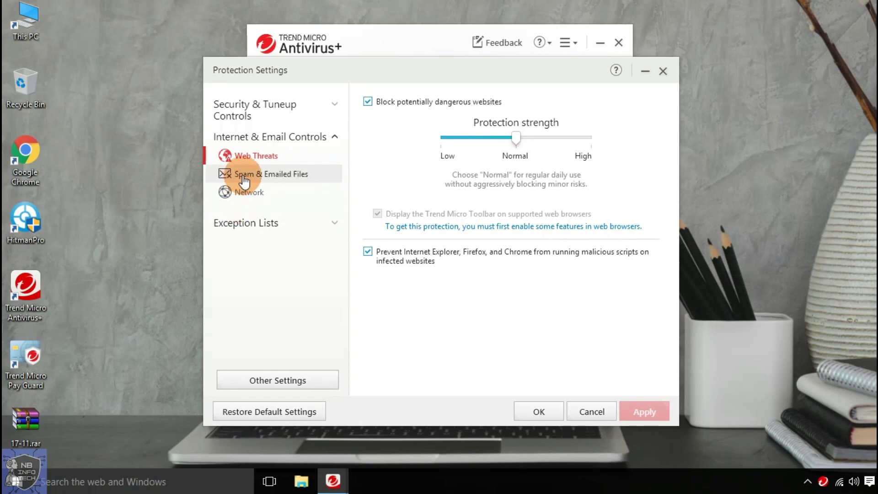
{"action": "left_click", "coordinate": [244, 178]}
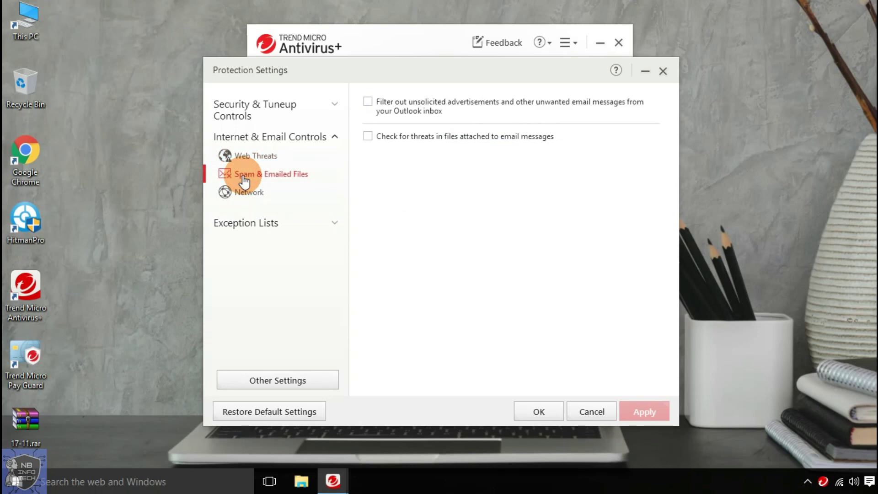
{"action": "left_click", "coordinate": [247, 194]}
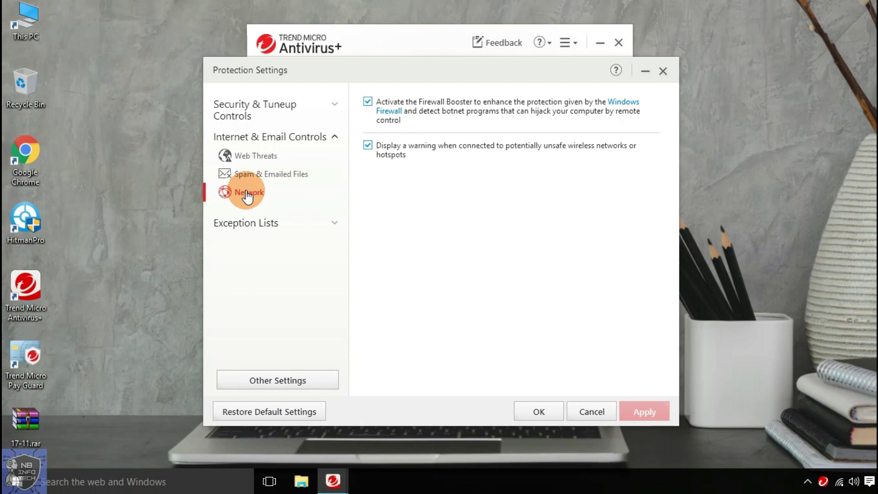
- Check the Programs/folders, Websites and Wireless Connection exception lists, then move to Other Settings
{"action": "left_click", "coordinate": [248, 223]}
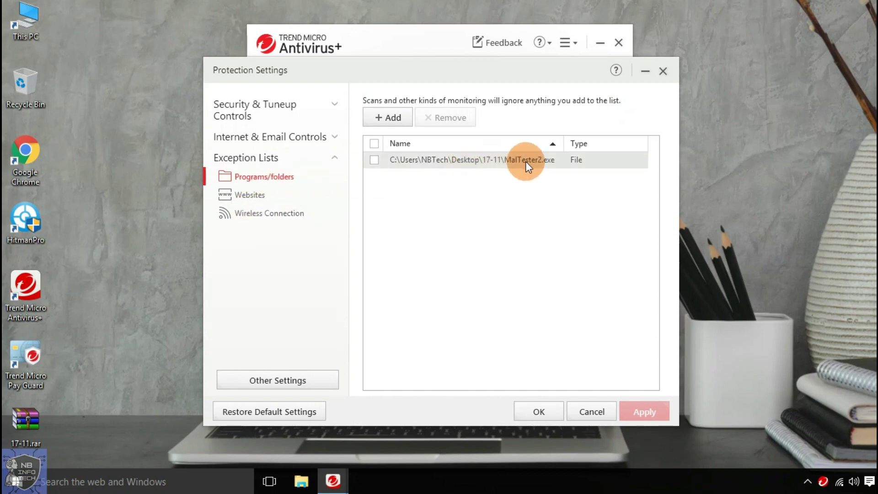
{"action": "left_click", "coordinate": [248, 195]}
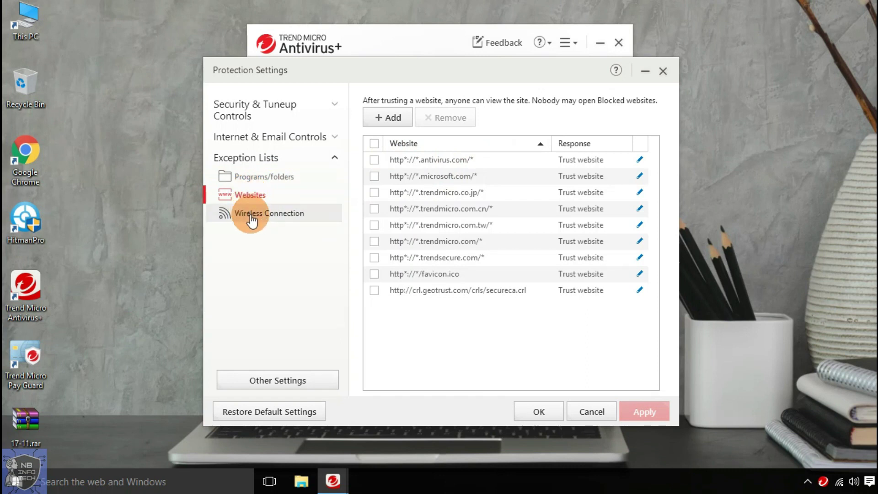
{"action": "left_click", "coordinate": [250, 216]}
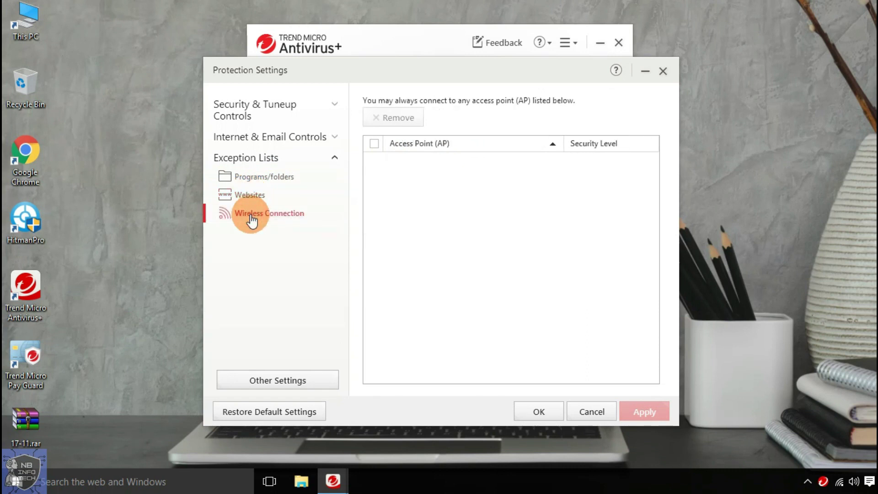
{"action": "left_click", "coordinate": [270, 381]}
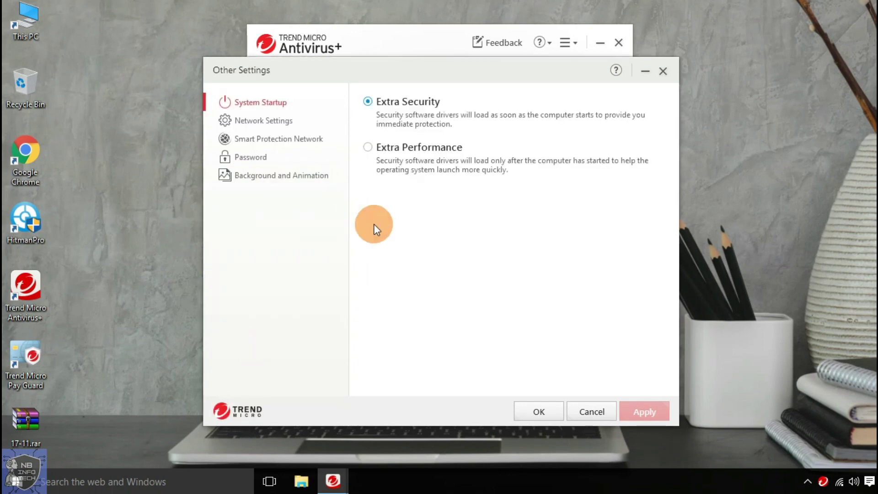
{"action": "left_click", "coordinate": [427, 145]}
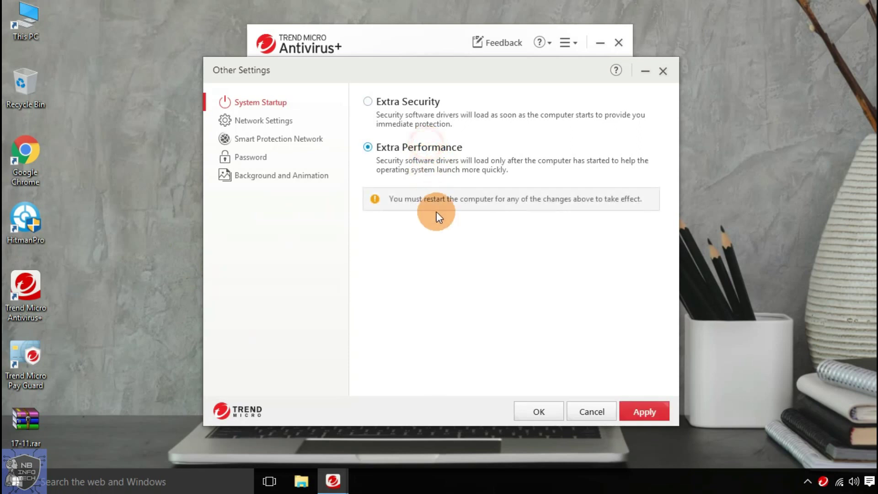
{"action": "left_click", "coordinate": [410, 105]}
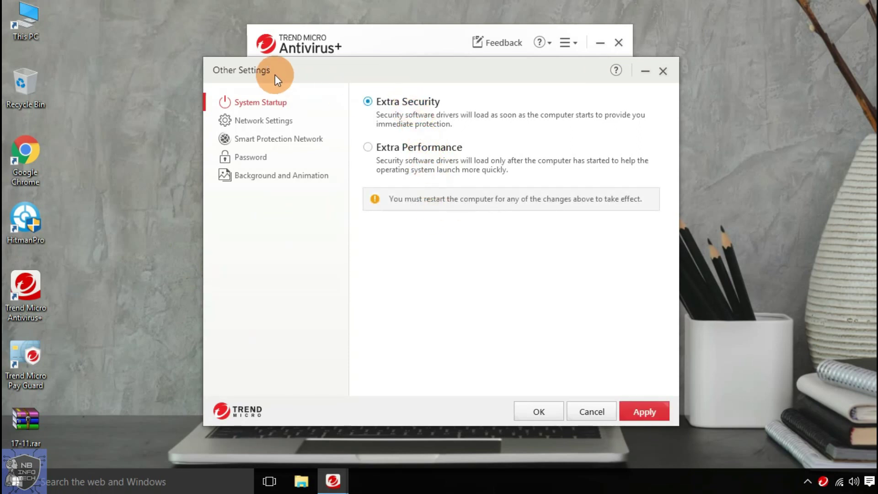
{"action": "left_click", "coordinate": [232, 120]}
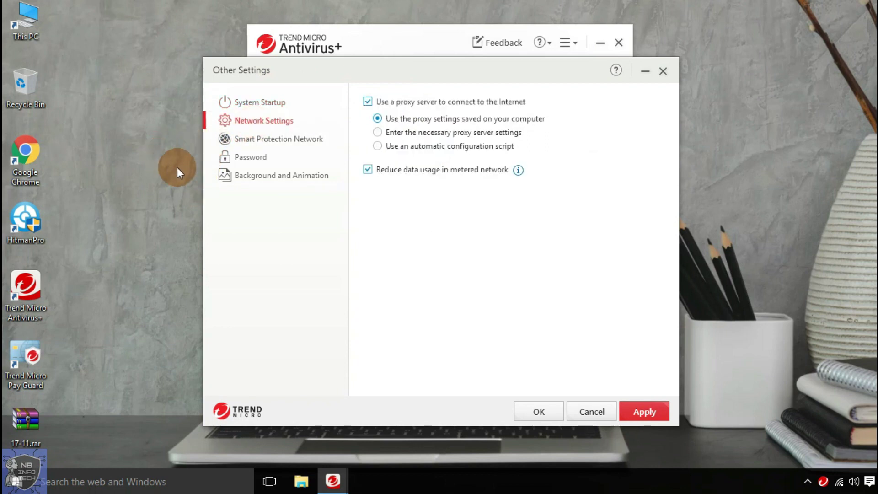
{"action": "left_click", "coordinate": [260, 145]}
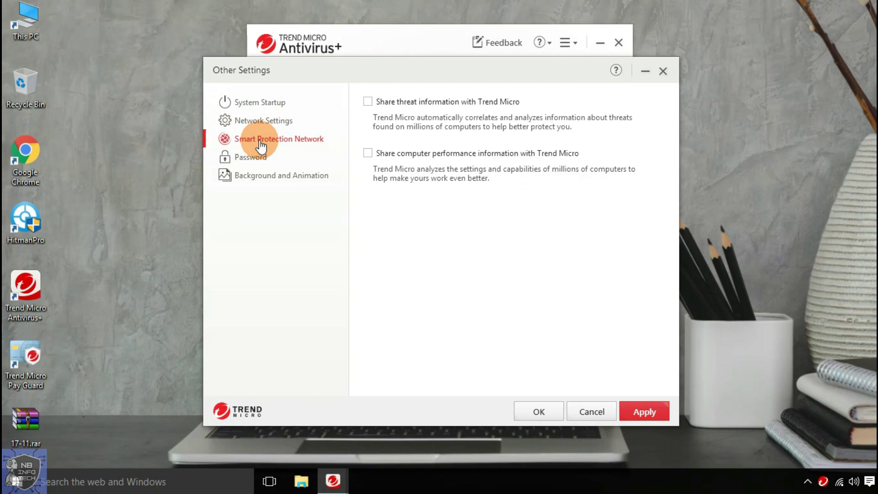
{"action": "left_click", "coordinate": [253, 157]}
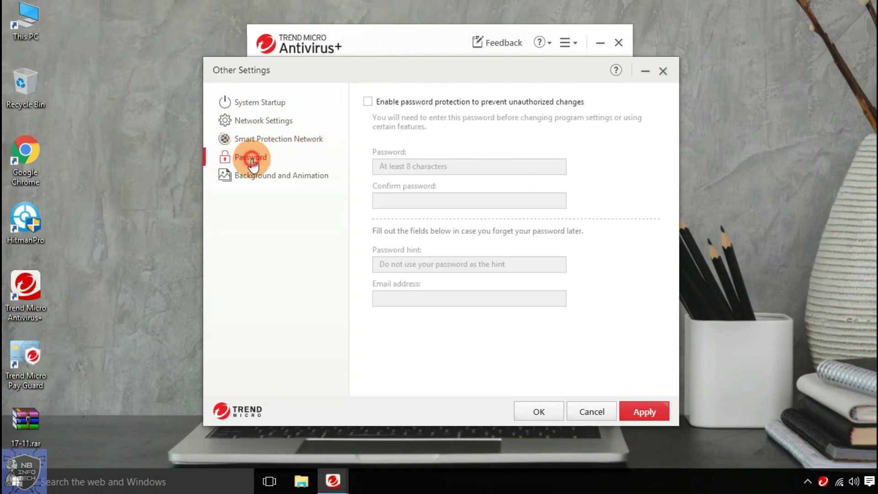
{"action": "left_click", "coordinate": [254, 181]}
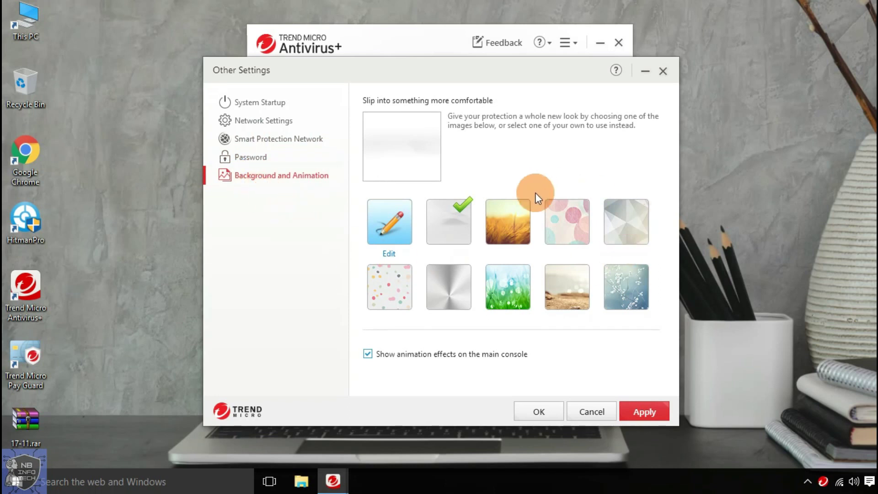
{"action": "left_click", "coordinate": [630, 414]}
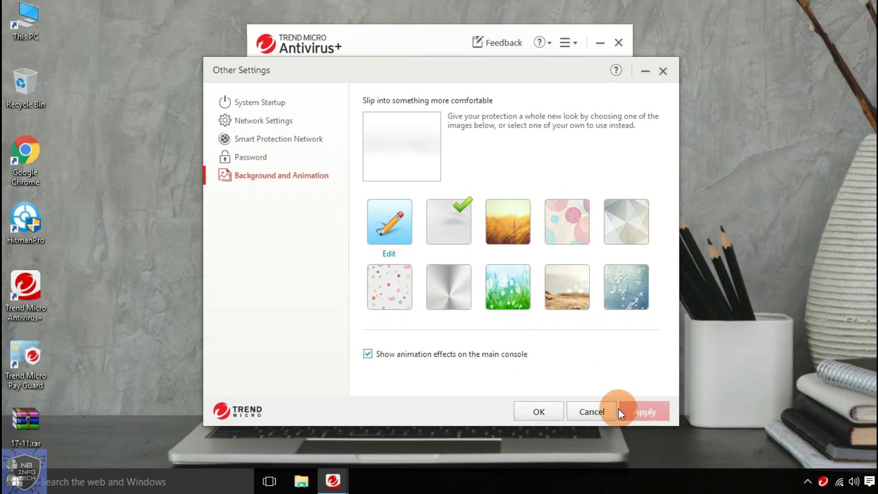
{"action": "left_click", "coordinate": [541, 412]}
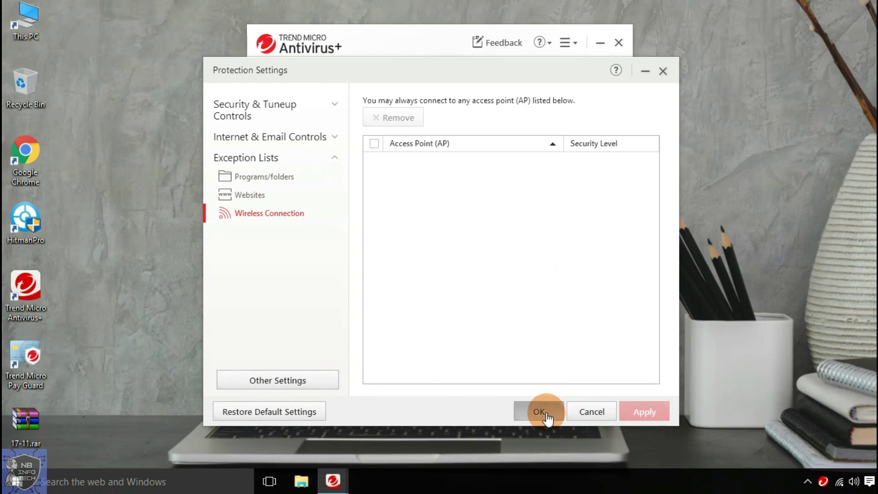
- Close the settings and main window, check for updates from the tray, and confirm components are current
{"action": "left_click", "coordinate": [546, 413]}
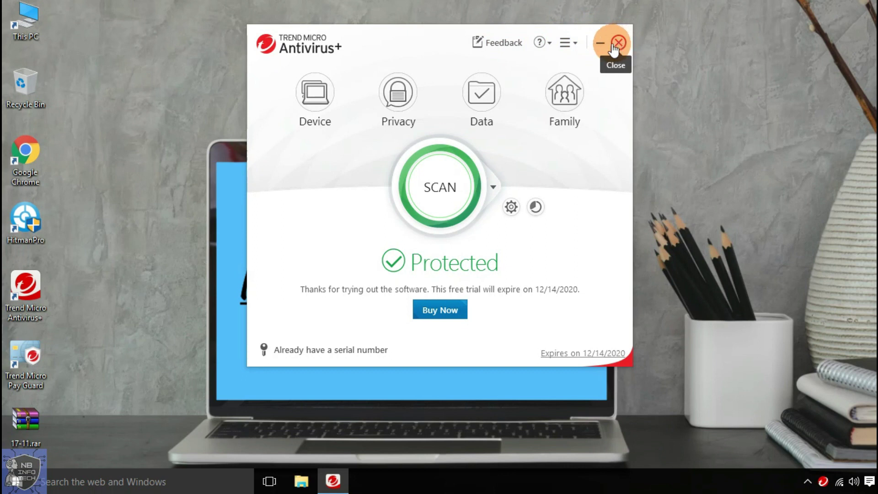
{"action": "left_click", "coordinate": [599, 44]}
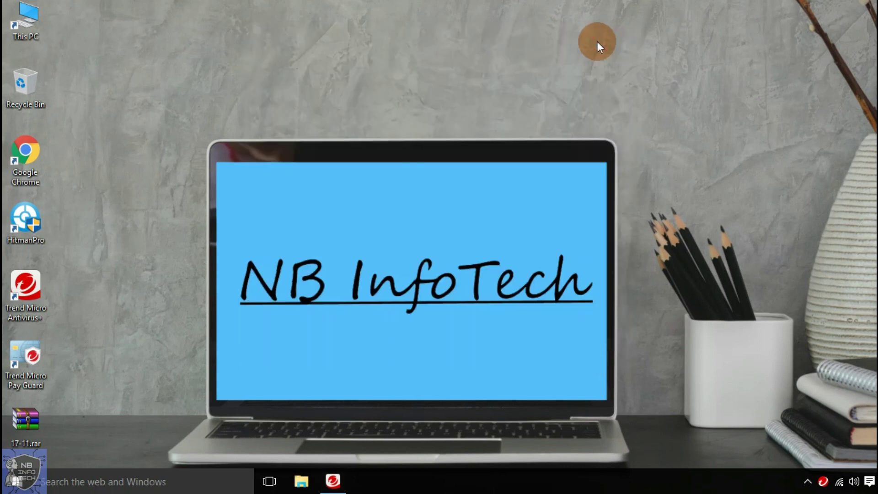
{"action": "right_click", "coordinate": [824, 482]}
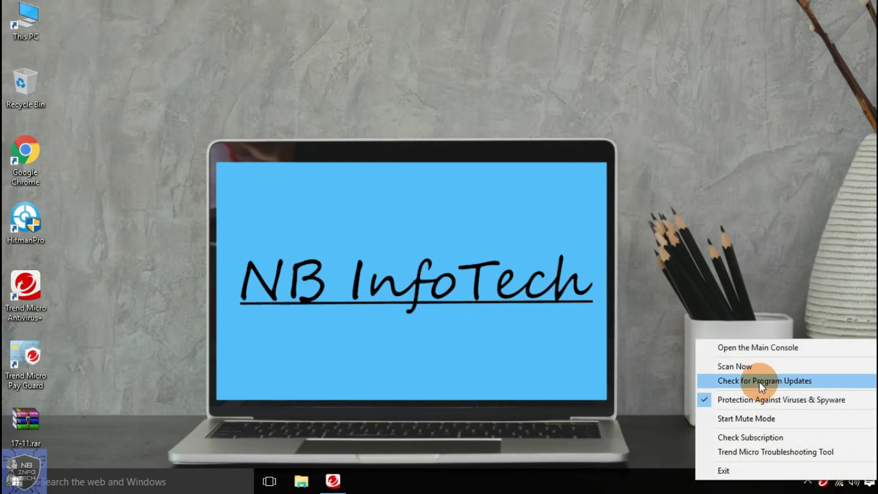
{"action": "left_click", "coordinate": [791, 382]}
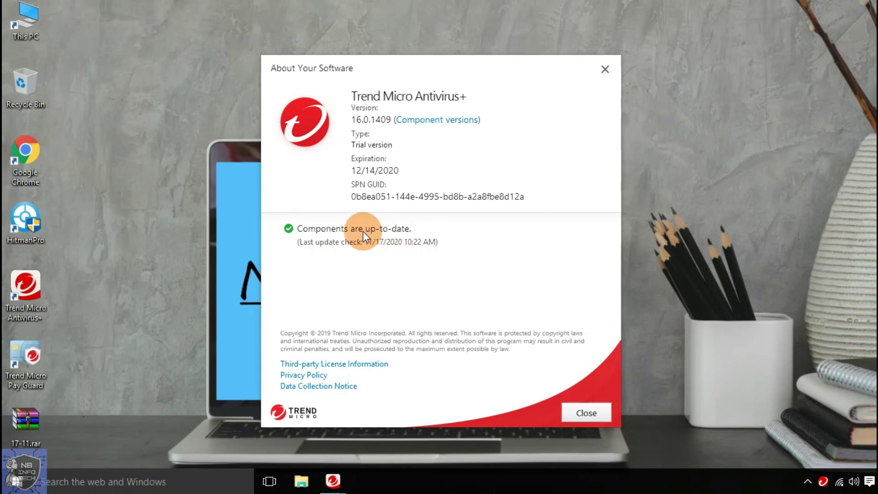
{"action": "left_click", "coordinate": [589, 412]}
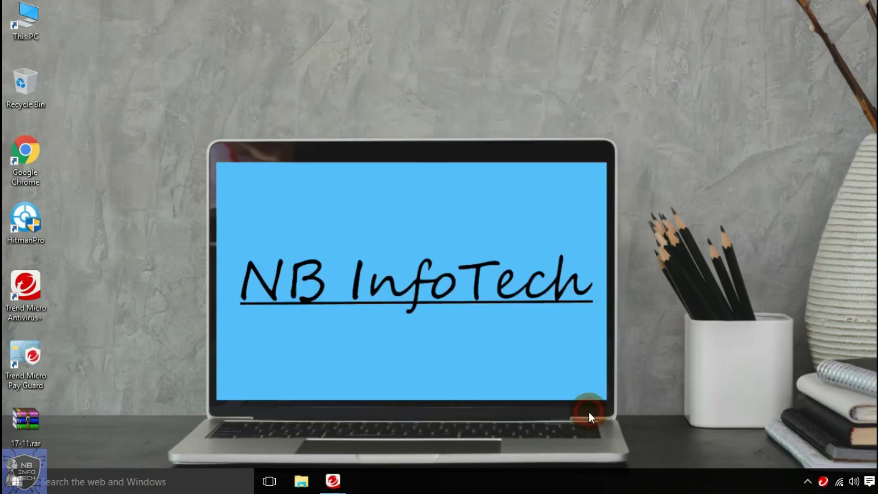
- Disable Protection Against Viruses & Spyware from the tray menu and open the main window showing At Risk
{"action": "right_click", "coordinate": [823, 485]}
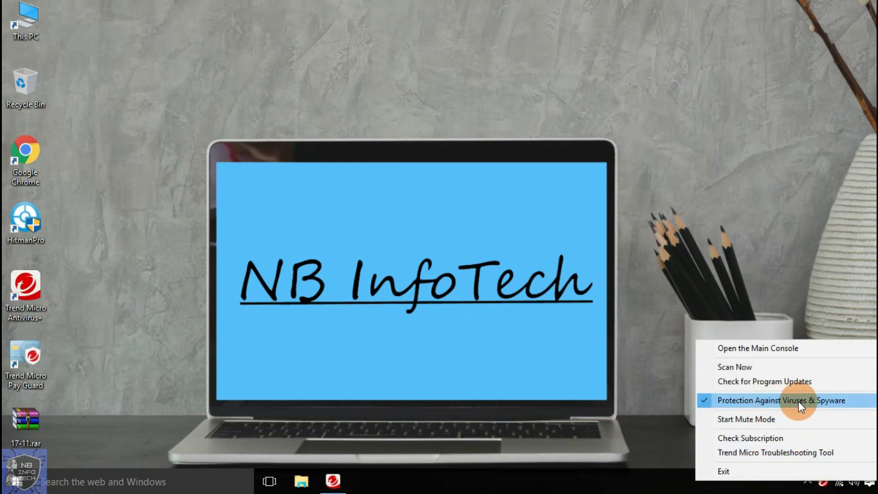
{"action": "left_click", "coordinate": [780, 401]}
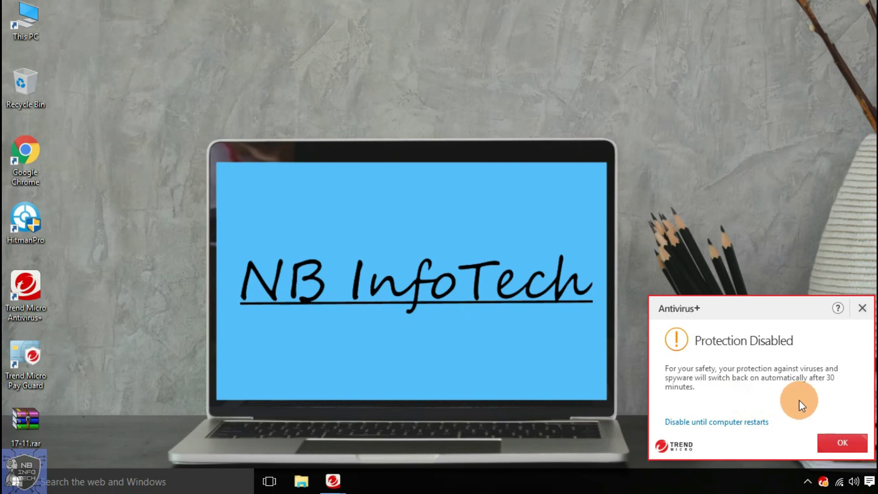
{"action": "left_click", "coordinate": [843, 446]}
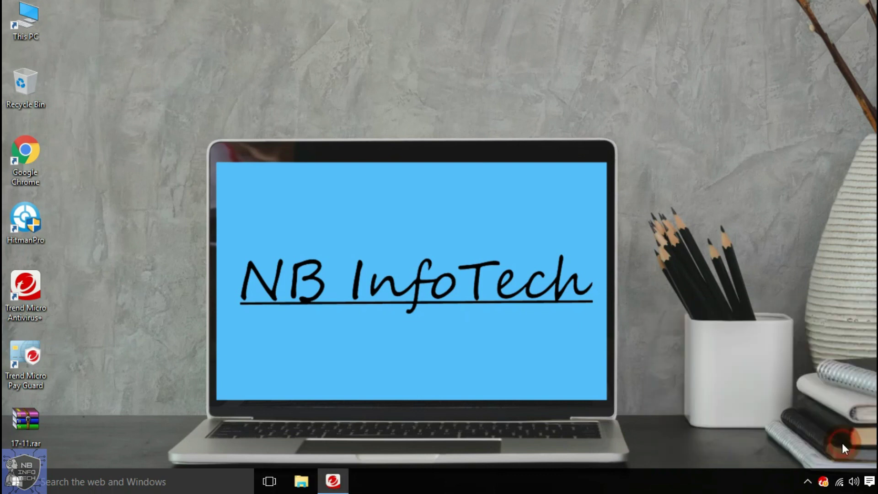
{"action": "left_click", "coordinate": [331, 479]}
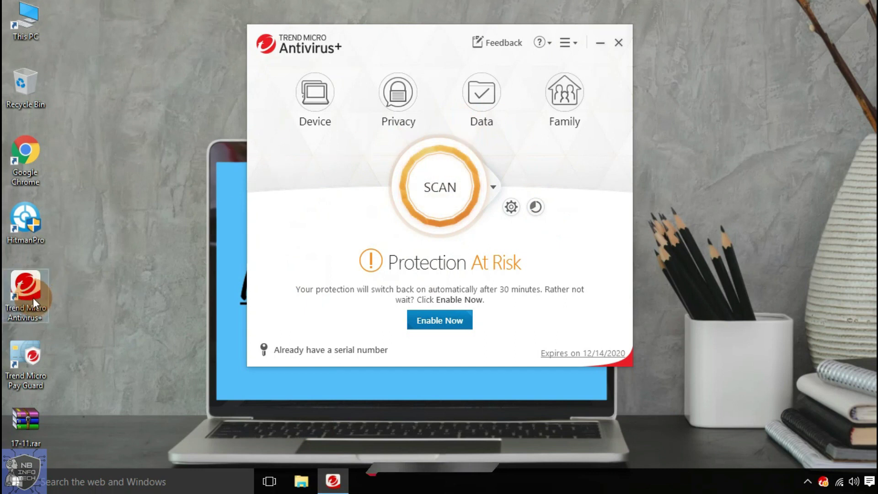
- Extract 17-11.rar here on the desktop, entering the archive password
{"action": "right_click", "coordinate": [32, 415]}
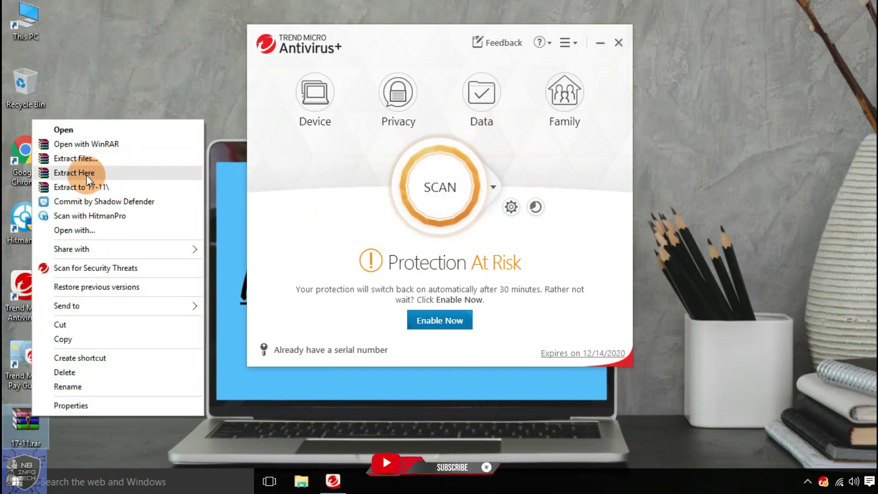
{"action": "left_click", "coordinate": [115, 177]}
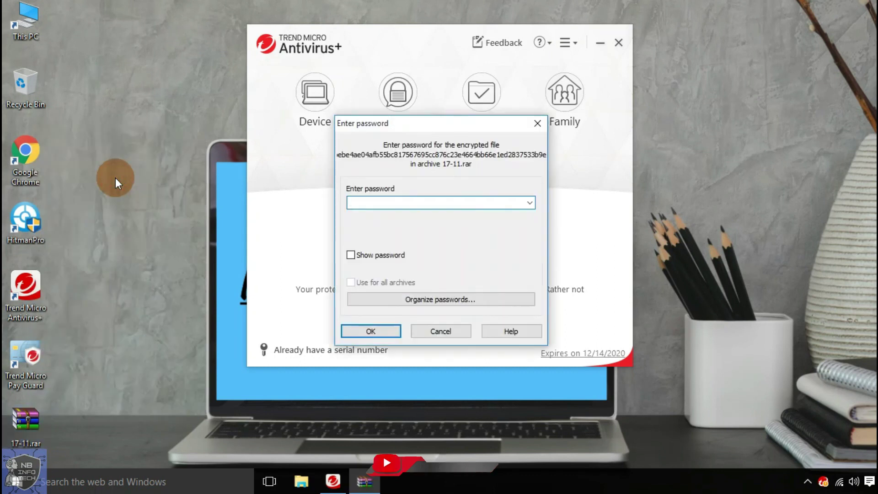
{"action": "type", "text": "123"}
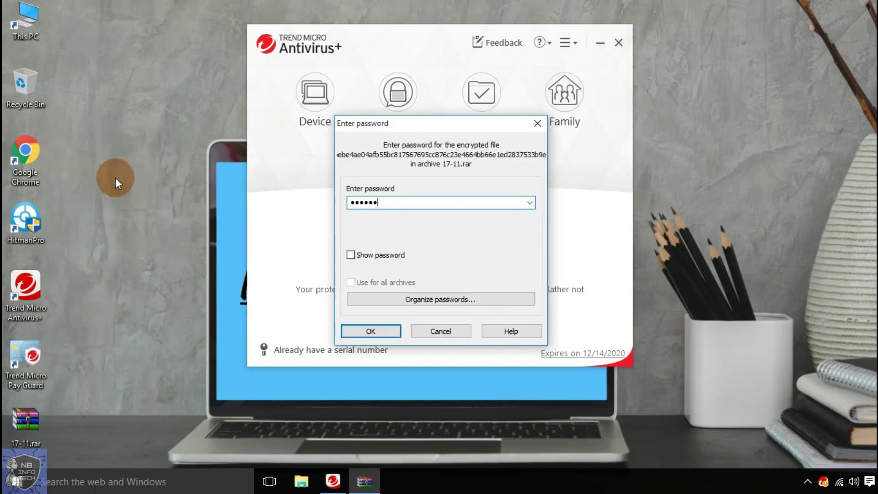
{"action": "key", "text": "Return"}
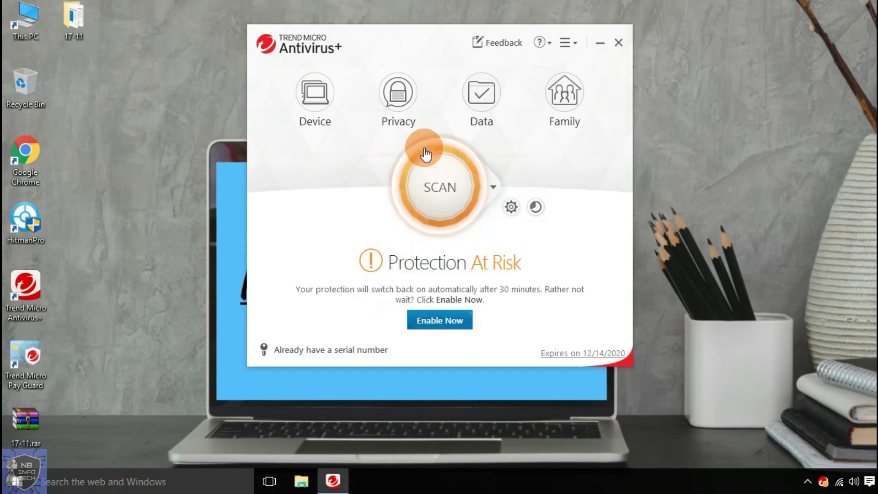
- Open the 17-11 folder maximized and widen the Name and Type columns
{"action": "left_click", "coordinate": [600, 43]}
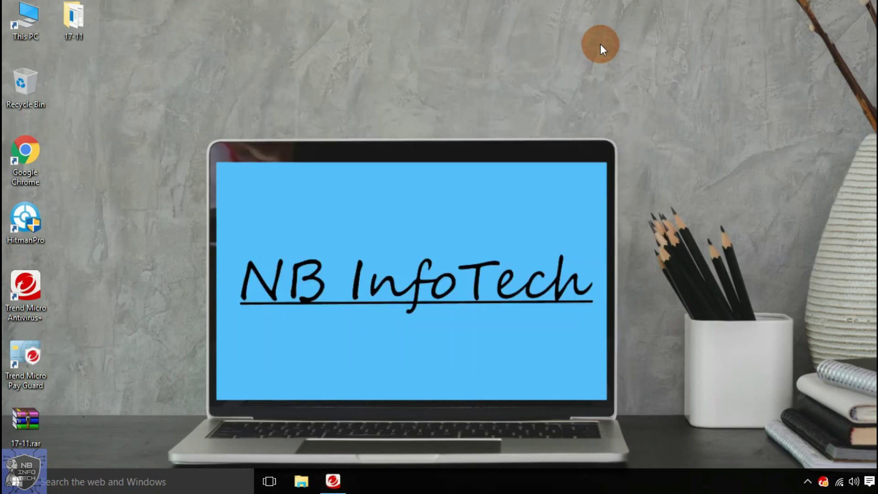
{"action": "double_click", "coordinate": [82, 22]}
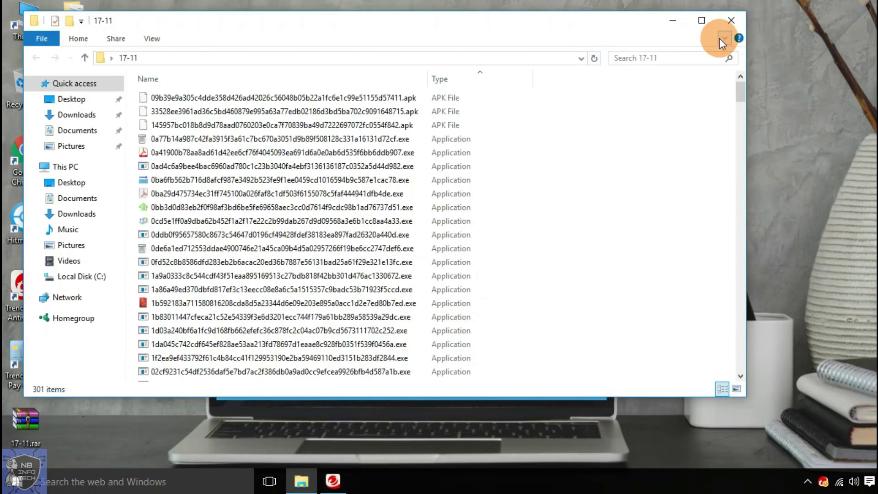
{"action": "left_click", "coordinate": [701, 20]}
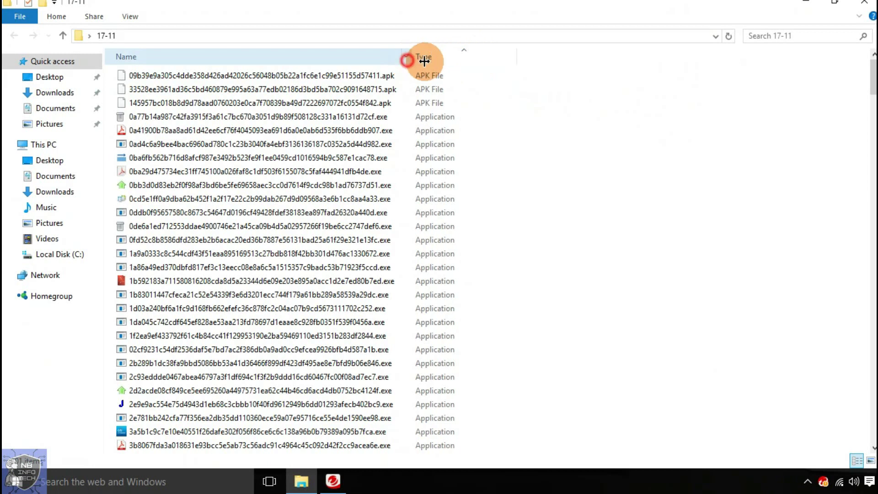
{"action": "left_click_drag", "start_coordinate": [424, 61], "coordinate": [425, 60]}
{"action": "left_click_drag", "start_coordinate": [526, 59], "coordinate": [579, 59]}
- Browse the APK, executable and DLL samples, including MalTester2.exe
{"action": "left_click", "coordinate": [441, 78]}
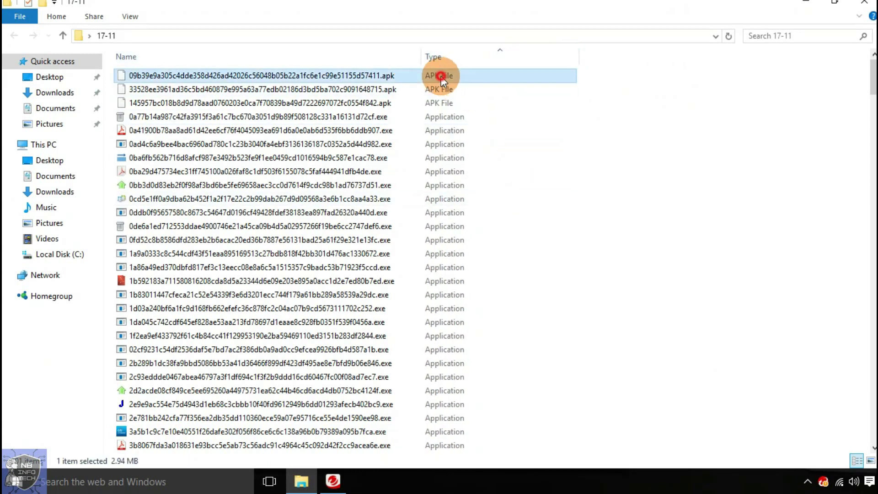
{"action": "left_click", "coordinate": [432, 102]}
{"action": "left_click", "coordinate": [482, 118]}
{"action": "scroll", "coordinate": [535, 137], "scroll_direction": "down", "scroll_amount": 1}
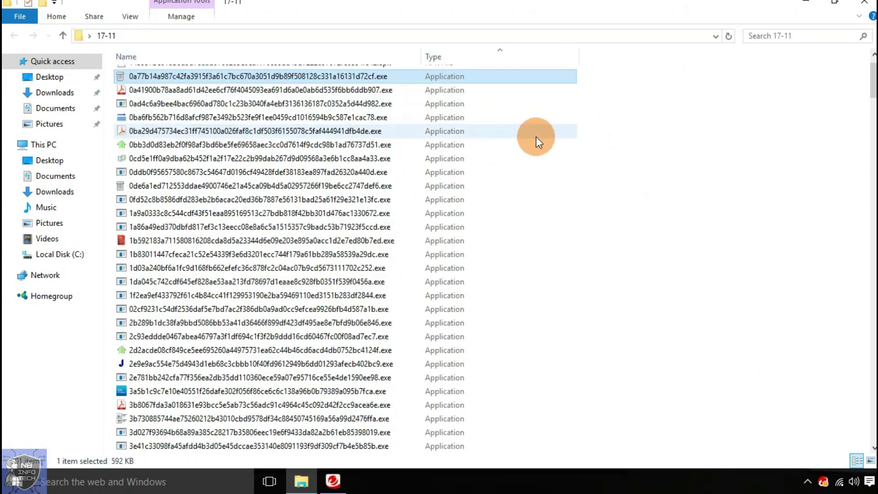
{"action": "scroll", "coordinate": [536, 136], "scroll_direction": "down", "scroll_amount": 20}
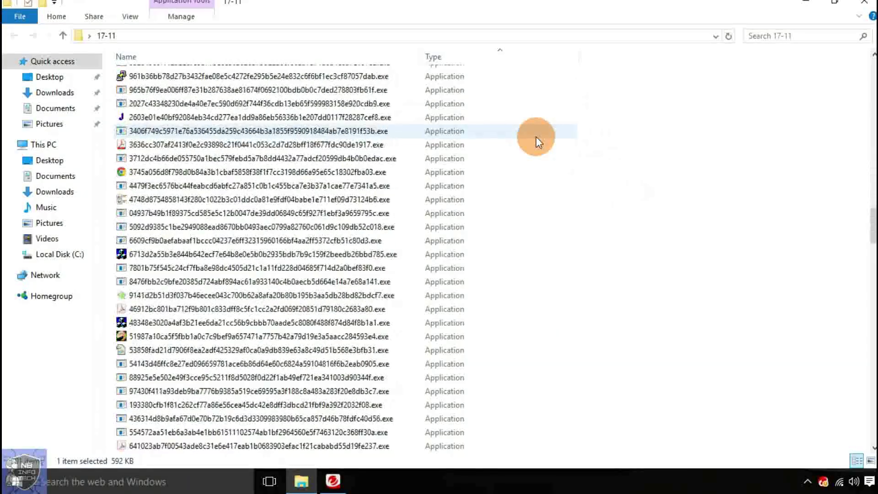
{"action": "scroll", "coordinate": [536, 136], "scroll_direction": "down", "scroll_amount": 20}
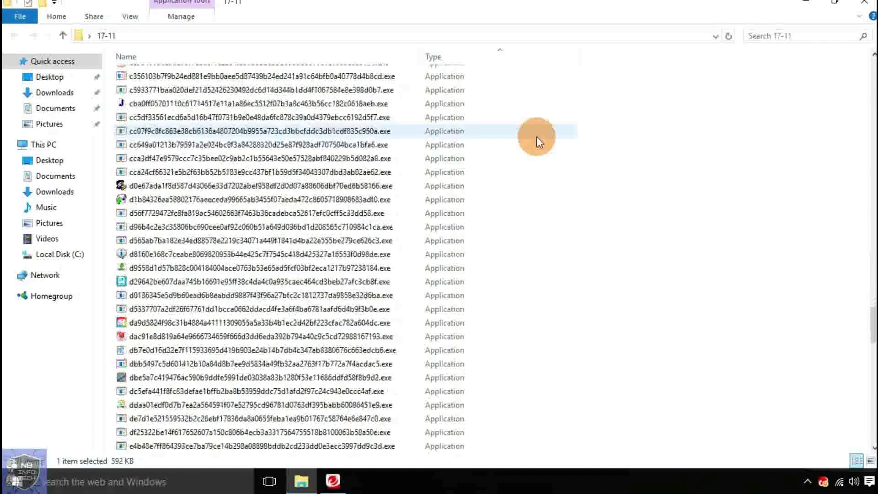
{"action": "scroll", "coordinate": [537, 136], "scroll_direction": "down", "scroll_amount": 20}
{"action": "left_click", "coordinate": [471, 252]}
{"action": "scroll", "coordinate": [696, 216], "scroll_direction": "down", "scroll_amount": 3}
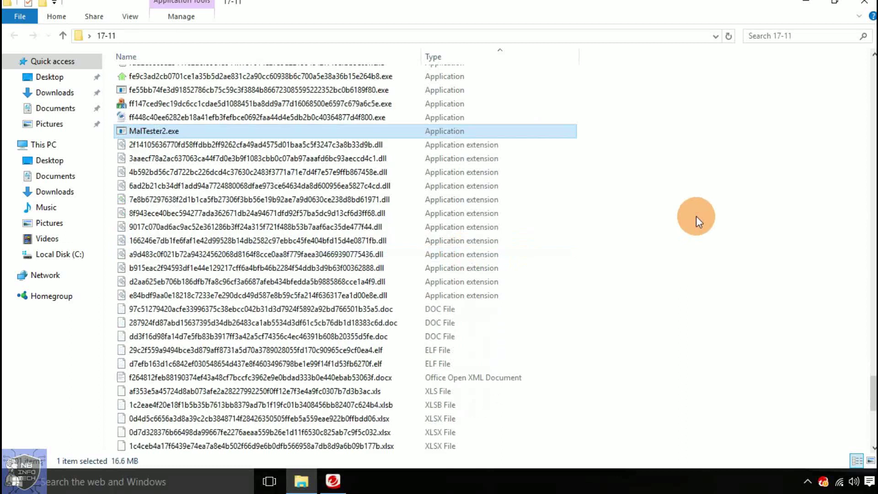
{"action": "left_click", "coordinate": [497, 144]}
{"action": "scroll", "coordinate": [572, 183], "scroll_direction": "down", "scroll_amount": 5}
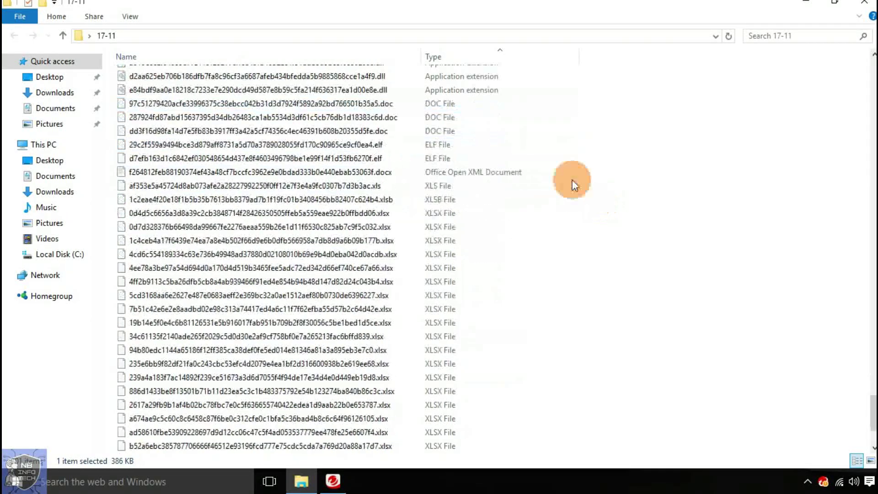
- Browse the DOC, ELF, XLS and XLSX samples, then select all 300 files except MalTester2.exe
{"action": "left_click", "coordinate": [452, 103]}
{"action": "left_click", "coordinate": [454, 158]}
{"action": "left_click", "coordinate": [461, 185]}
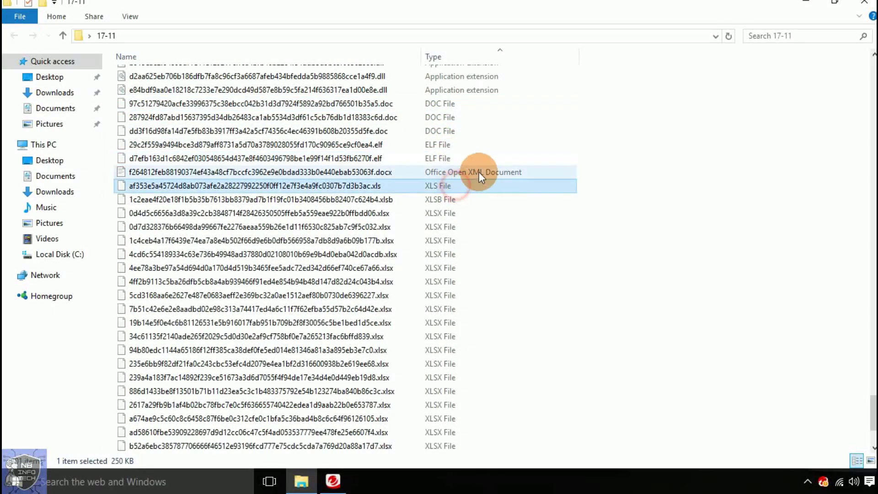
{"action": "left_click", "coordinate": [478, 172]}
{"action": "scroll", "coordinate": [600, 184], "scroll_direction": "down", "scroll_amount": 3}
{"action": "left_click", "coordinate": [470, 446]}
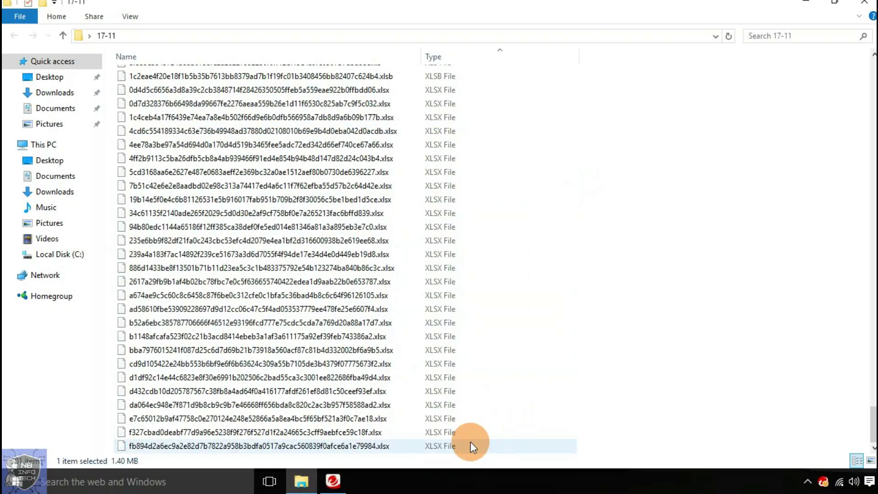
{"action": "scroll", "coordinate": [533, 280], "scroll_direction": "up", "scroll_amount": 7}
{"action": "left_click", "coordinate": [484, 224], "text": "shift"}
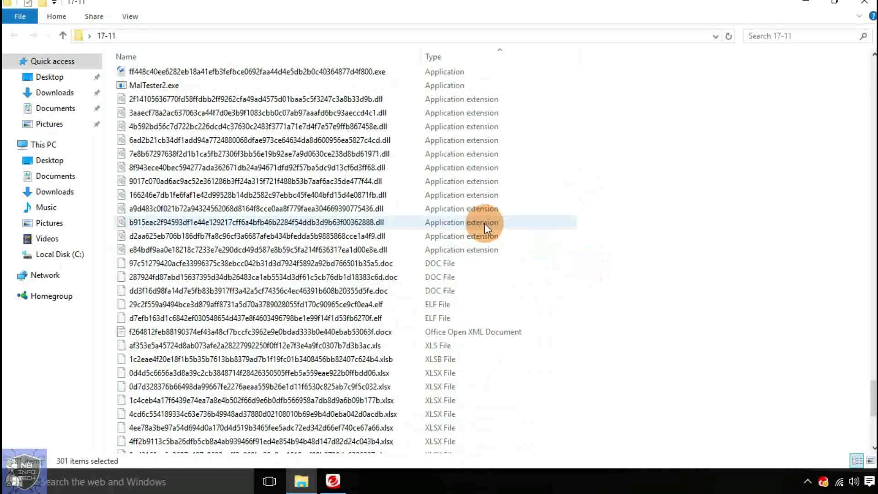
{"action": "left_click", "coordinate": [176, 85], "text": "ctrl"}
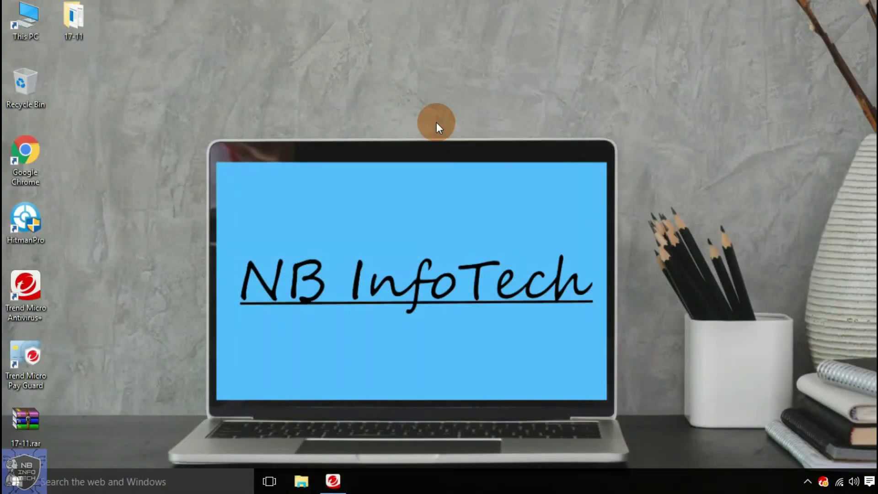
- Scan the 17-11 folder for security threats and view results: 197 files scanned, 263 threats resolved
{"action": "left_click", "coordinate": [332, 481]}
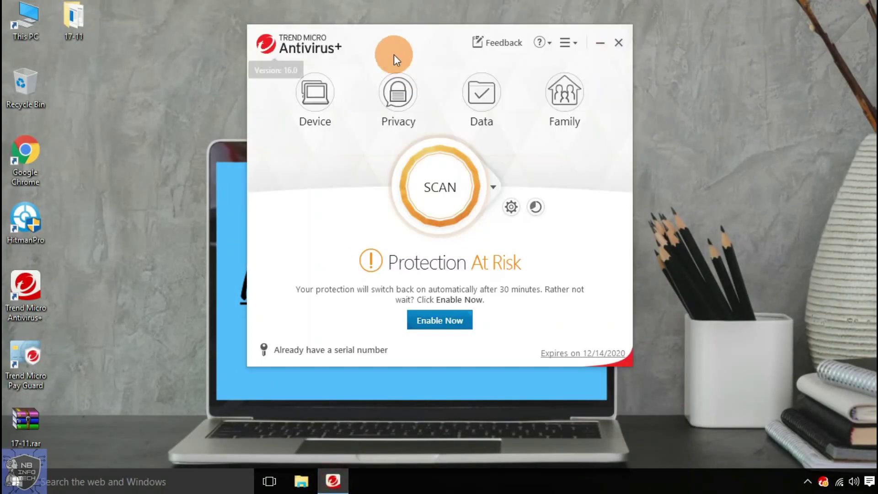
{"action": "right_click", "coordinate": [113, 21]}
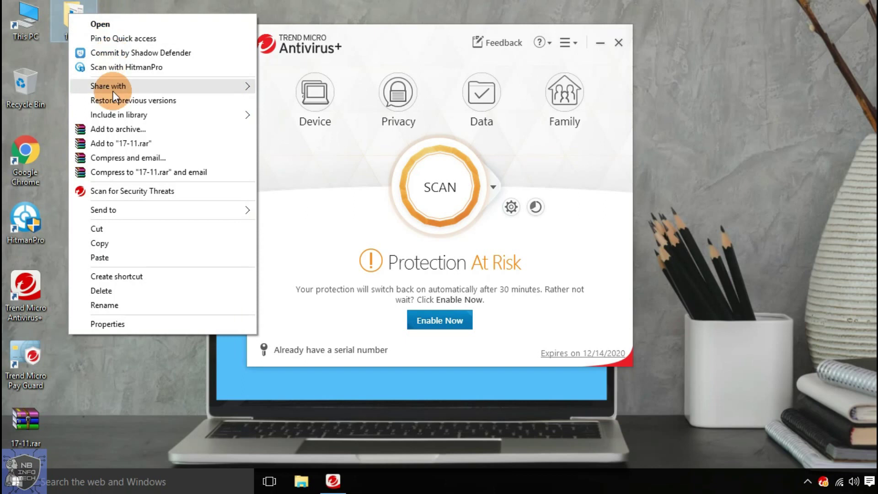
{"action": "left_click", "coordinate": [131, 192]}
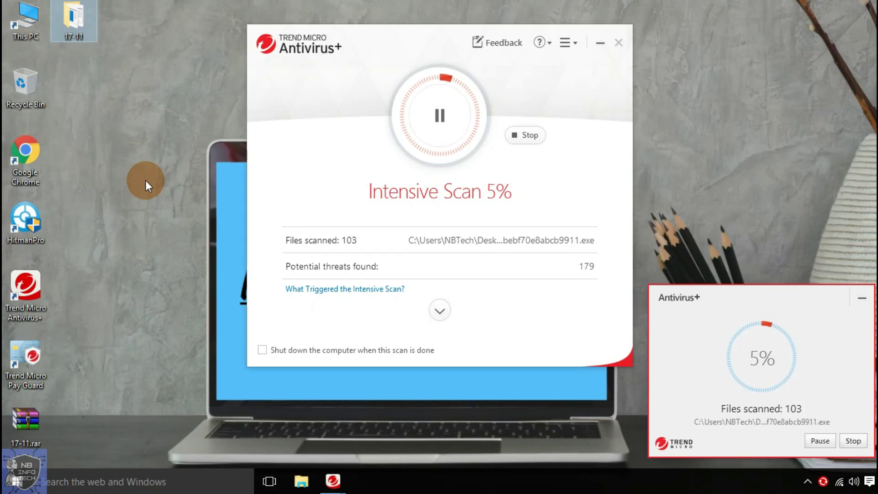
{"action": "left_click", "coordinate": [392, 26]}
{"action": "mouse_move", "coordinate": [392, 28]}
{"action": "left_mouse_down"}
{"action": "mouse_move", "coordinate": [390, 6]}
{"action": "mouse_move", "coordinate": [392, 33]}
{"action": "left_mouse_up"}
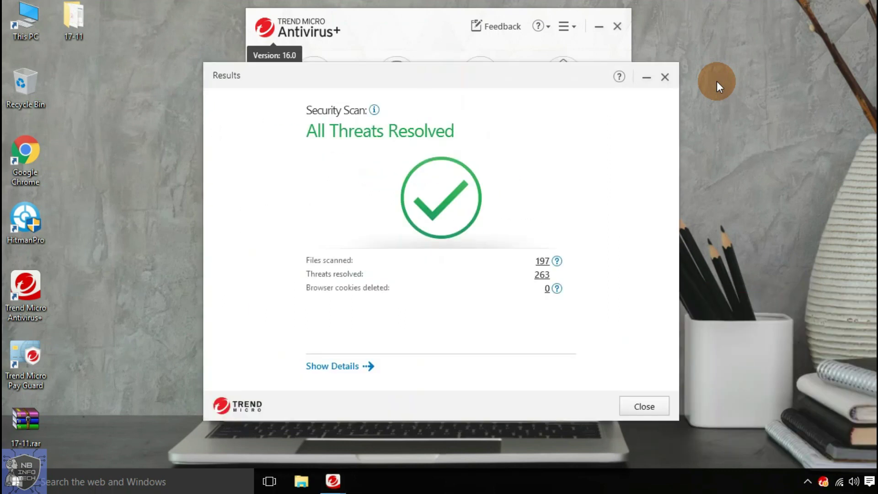
- Look through the list of 263 resolved threats, then leave Details and close the Results dialog
{"action": "left_click", "coordinate": [540, 277]}
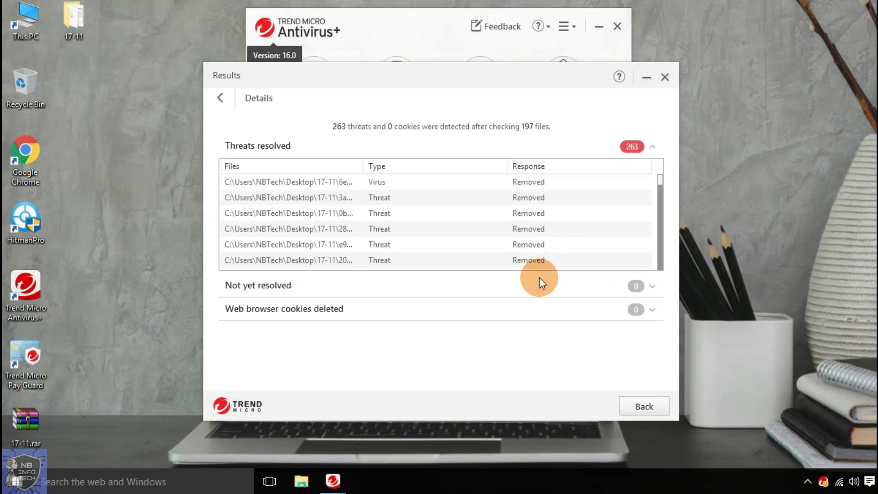
{"action": "left_click_drag", "start_coordinate": [659, 180], "coordinate": [660, 268]}
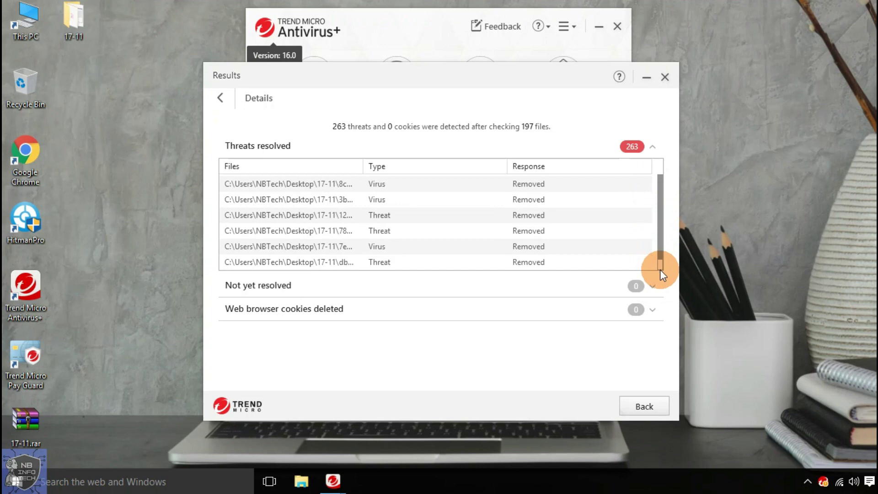
{"action": "left_click_drag", "start_coordinate": [660, 270], "coordinate": [659, 269]}
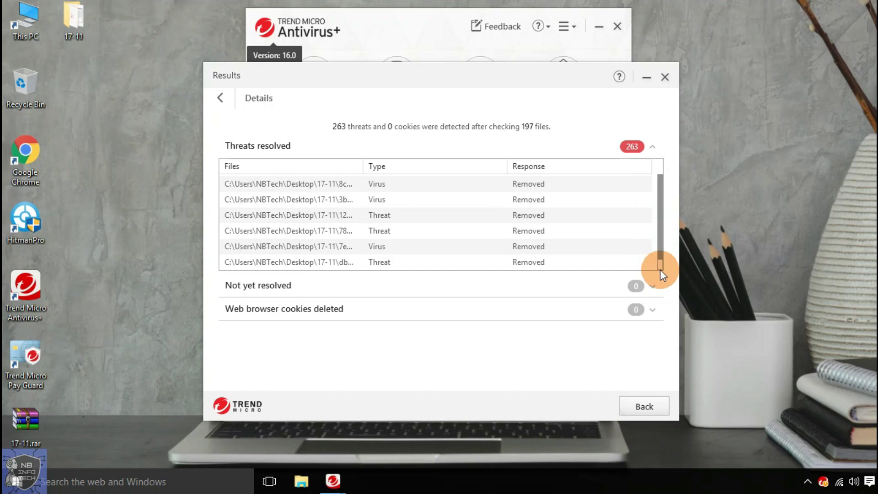
{"action": "left_click", "coordinate": [645, 406]}
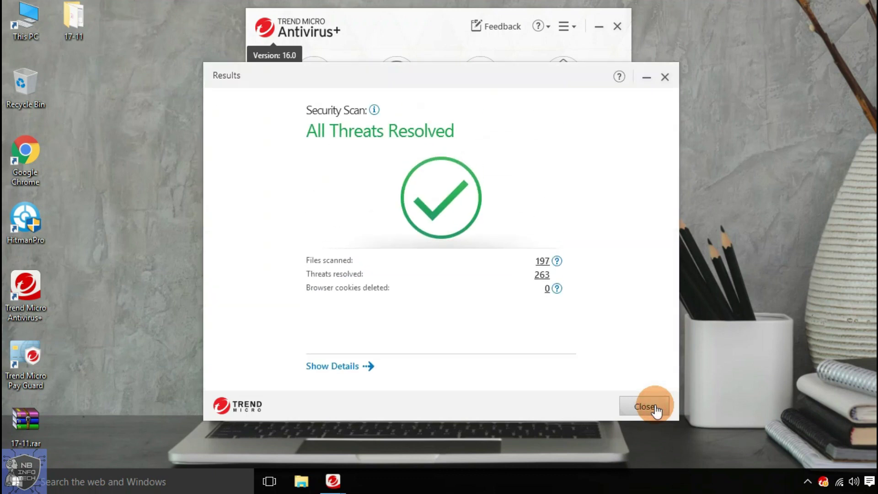
{"action": "left_click", "coordinate": [646, 406]}
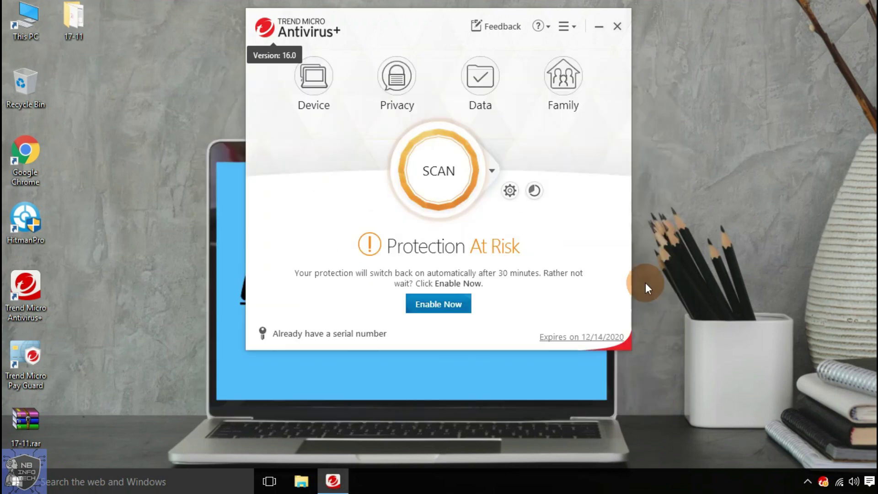
{"action": "left_click", "coordinate": [682, 198]}
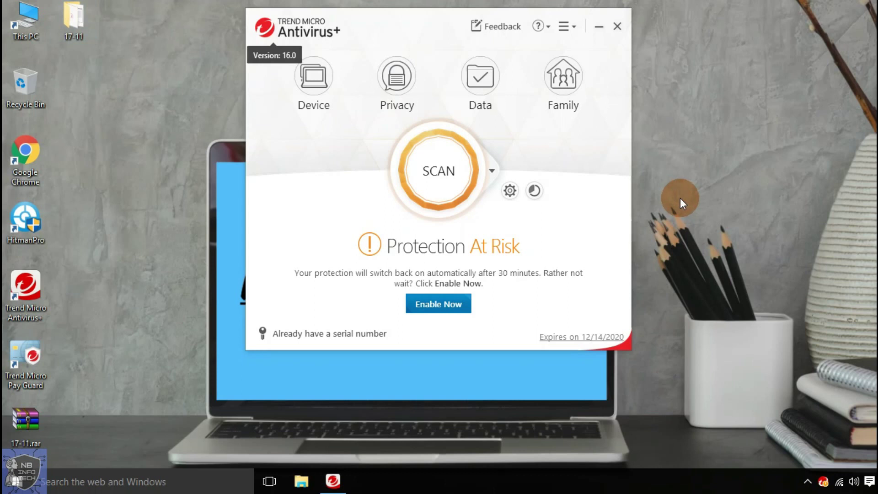
{"action": "double_click", "coordinate": [75, 23]}
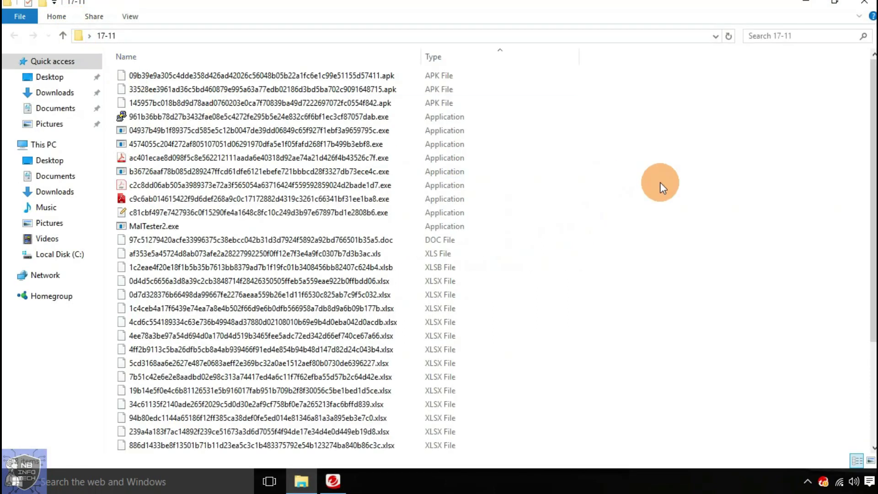
{"action": "left_click", "coordinate": [663, 183]}
{"action": "key", "text": "ctrl+a"}
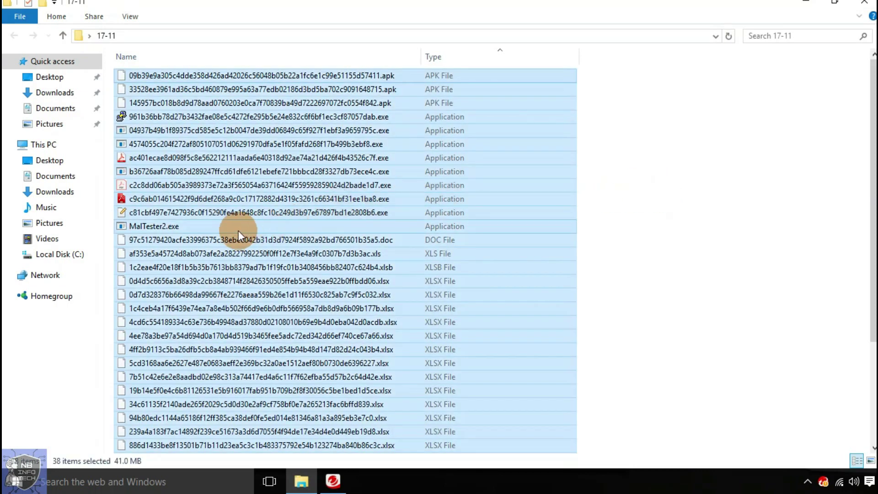
{"action": "left_click", "coordinate": [235, 229], "text": "ctrl"}
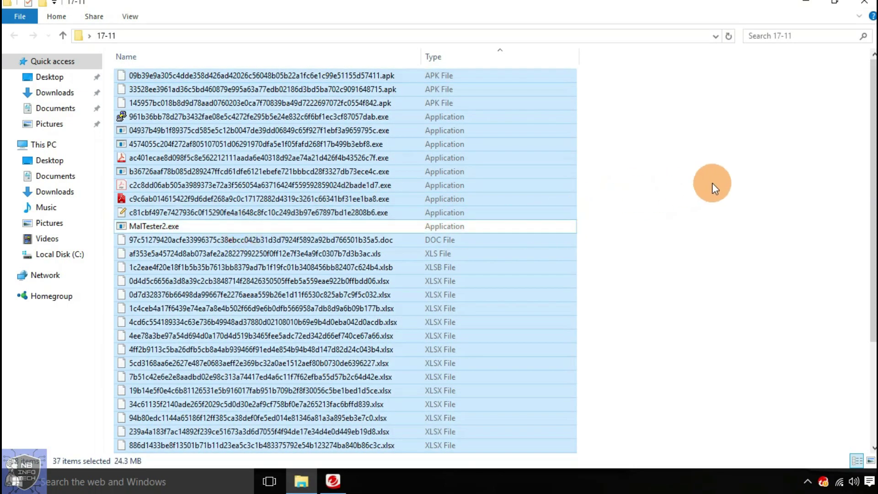
{"action": "scroll", "coordinate": [712, 183], "scroll_direction": "down", "scroll_amount": 4}
{"action": "scroll", "coordinate": [712, 183], "scroll_direction": "up", "scroll_amount": 4}
{"action": "left_click", "coordinate": [712, 182]}
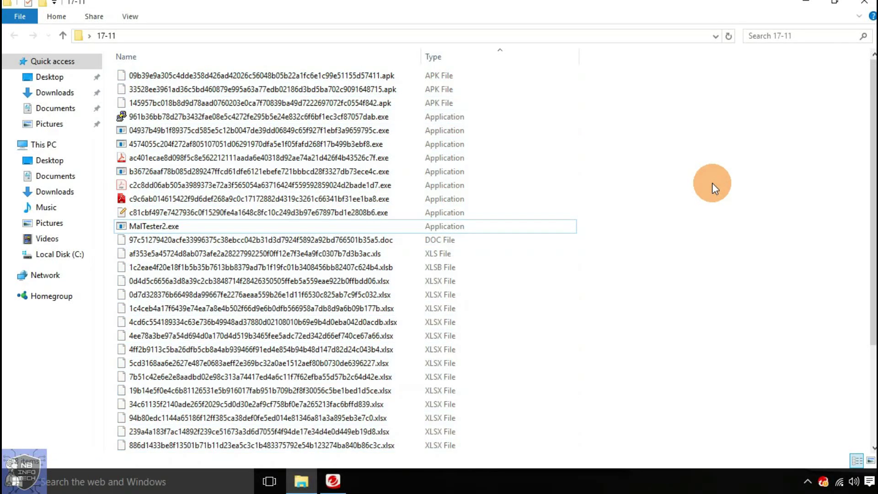
- Re-enable real-time protection and rescan the 17-11 folder, which finds no threats in 37 files
{"action": "left_click", "coordinate": [864, 5]}
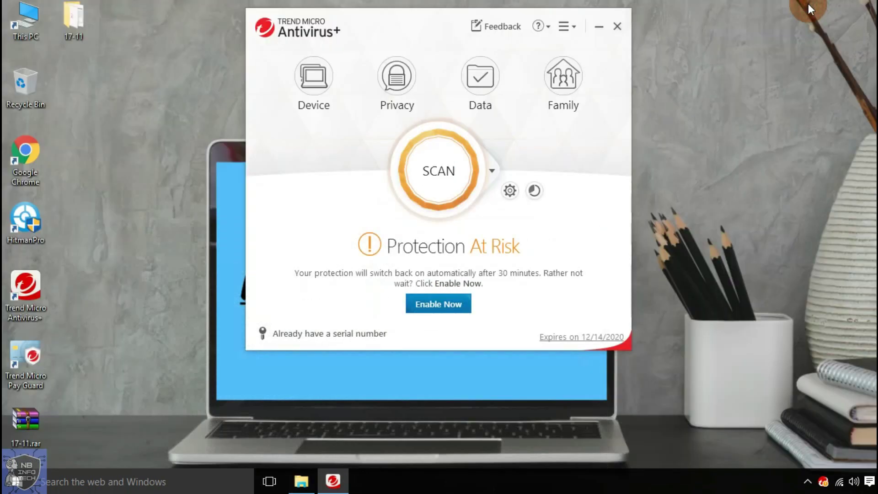
{"action": "left_click", "coordinate": [453, 307]}
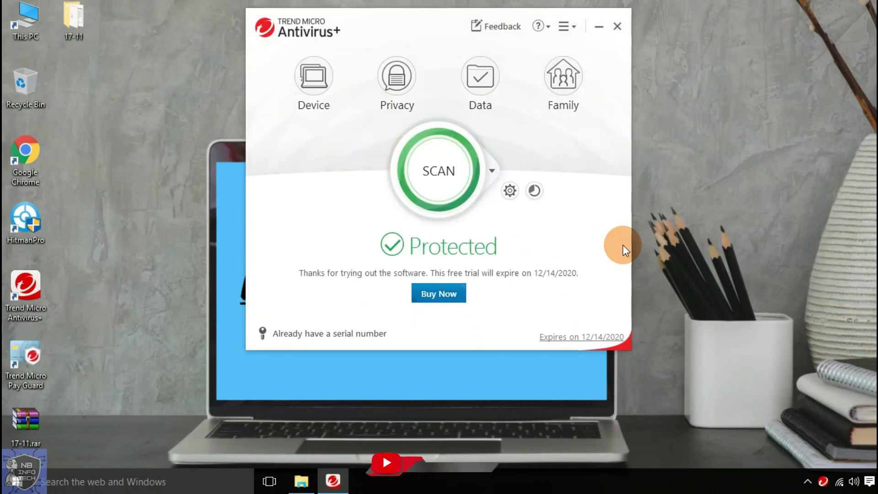
{"action": "double_click", "coordinate": [74, 31]}
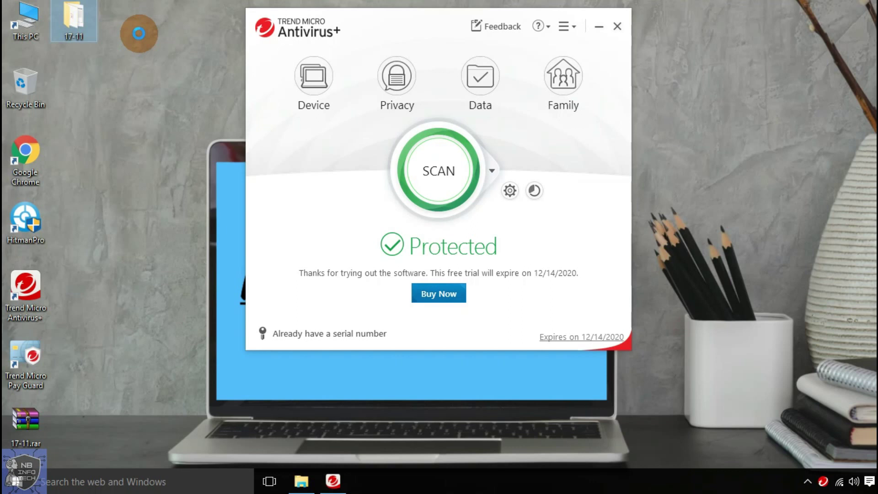
{"action": "key", "text": "shift+F10"}
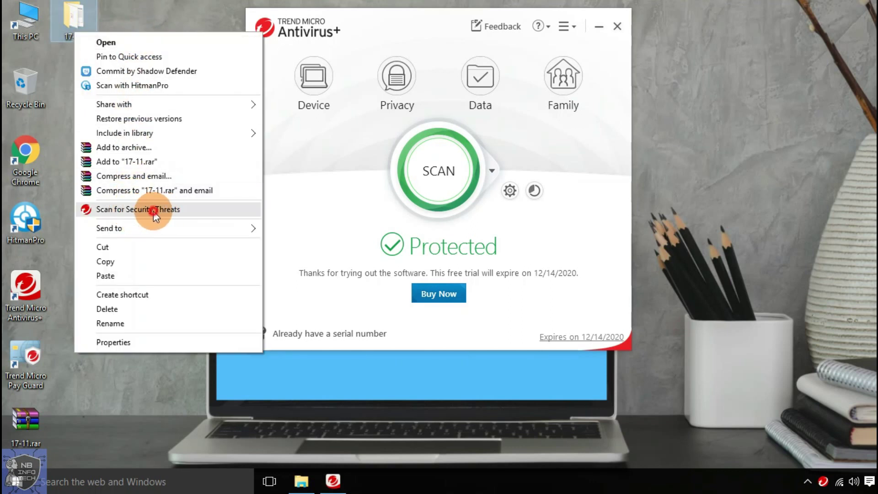
{"action": "left_click", "coordinate": [153, 210]}
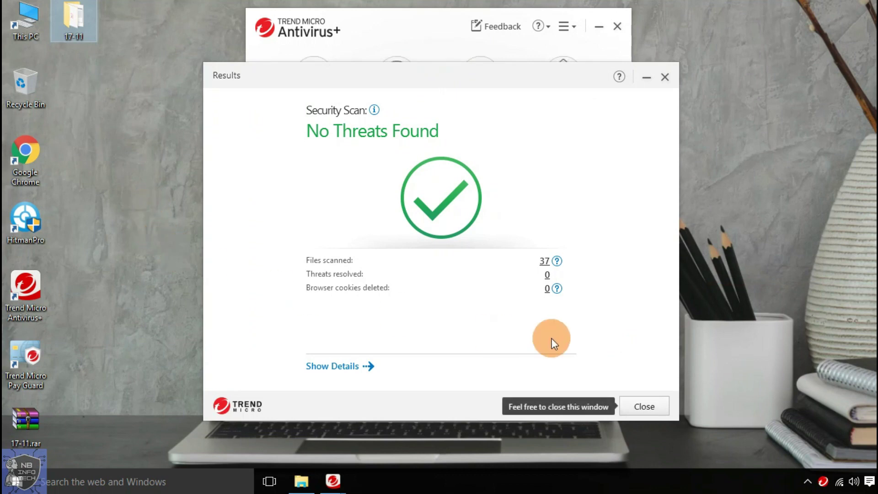
{"action": "left_click", "coordinate": [643, 406]}
- Reset the 17-11 folder's file selection, refresh the desktop, and restore the folder window
{"action": "left_click", "coordinate": [300, 467]}
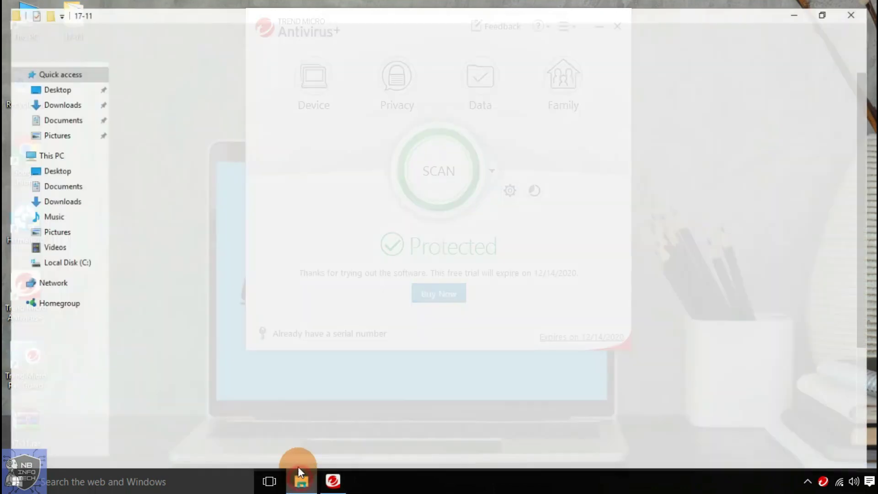
{"action": "key", "text": "ctrl+a"}
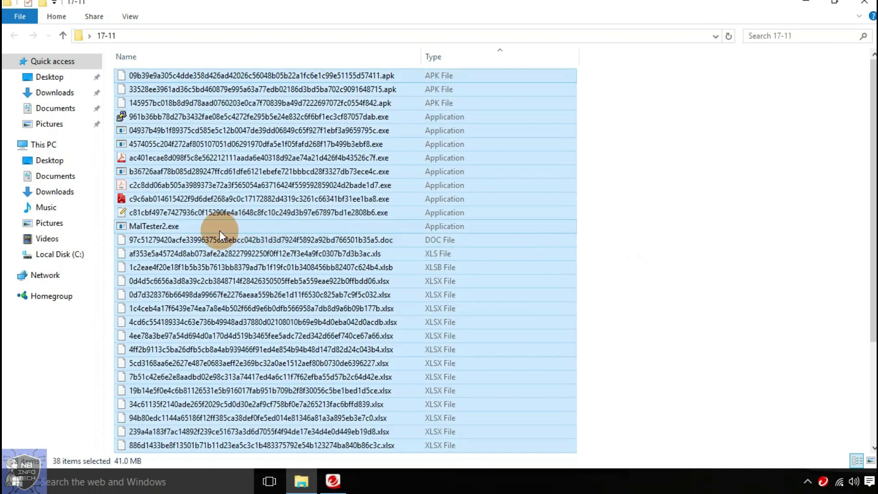
{"action": "left_click", "coordinate": [219, 226], "text": "ctrl"}
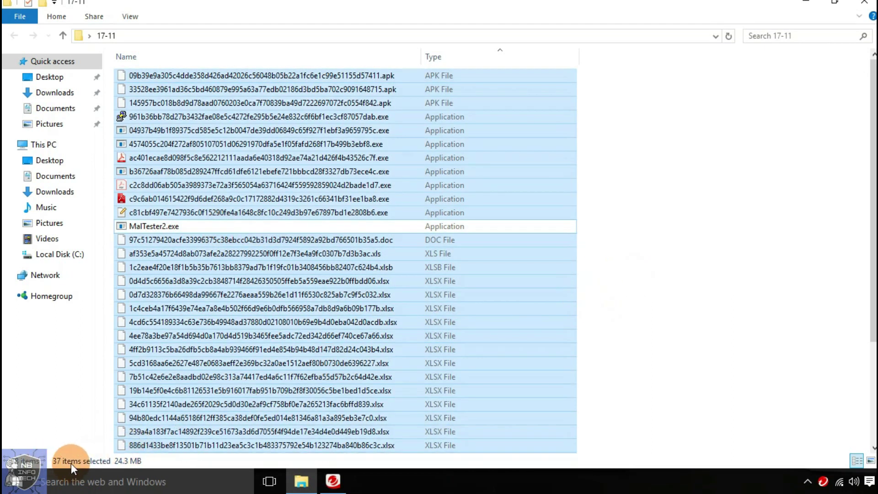
{"action": "left_click", "coordinate": [735, 310]}
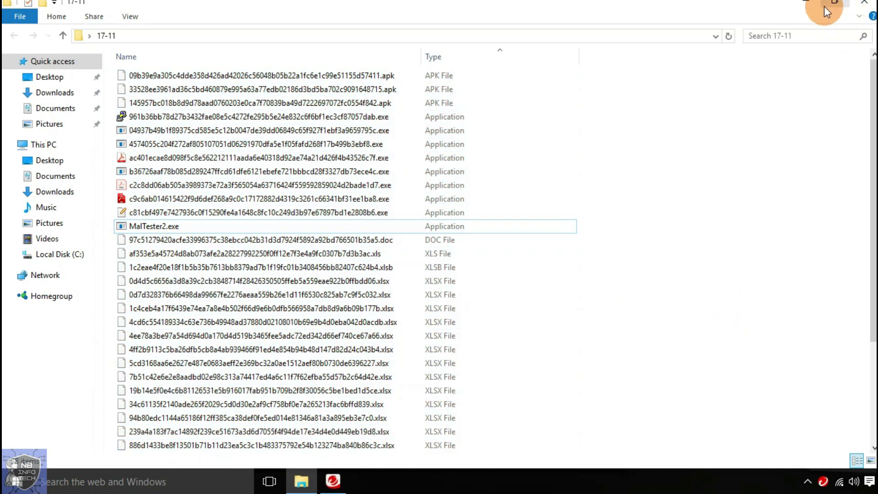
{"action": "left_click", "coordinate": [805, 3]}
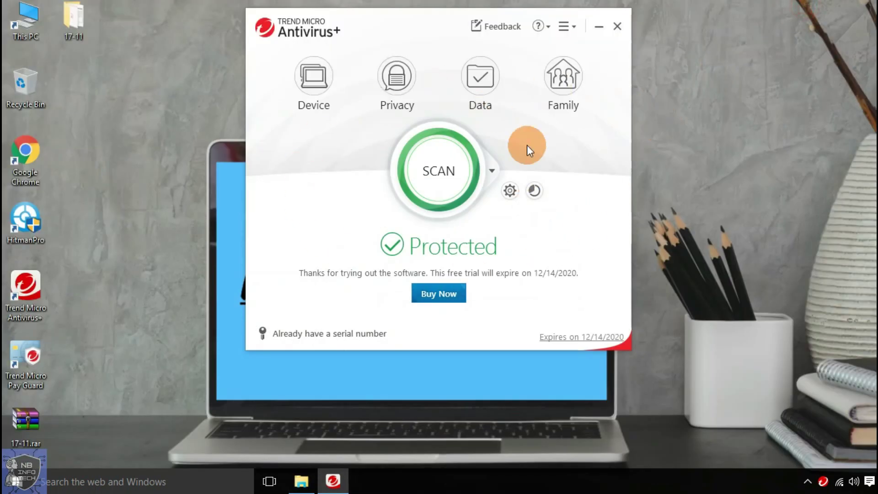
{"action": "right_click", "coordinate": [682, 183]}
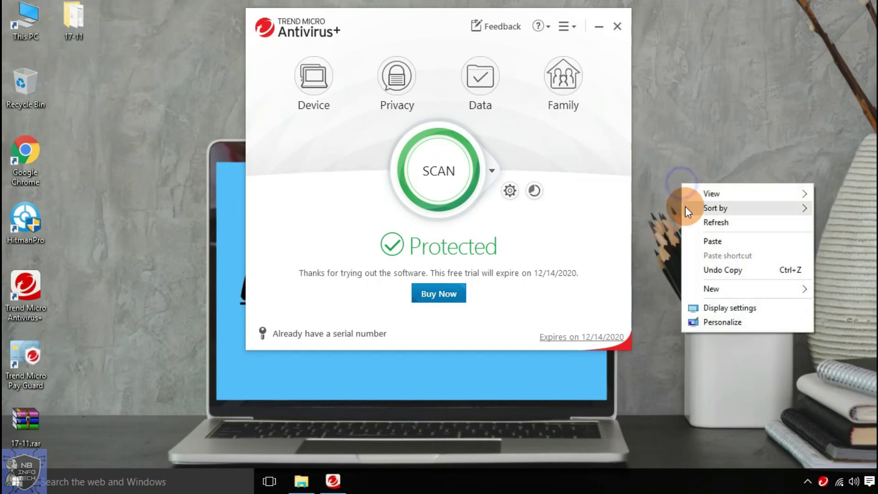
{"action": "left_click", "coordinate": [690, 222]}
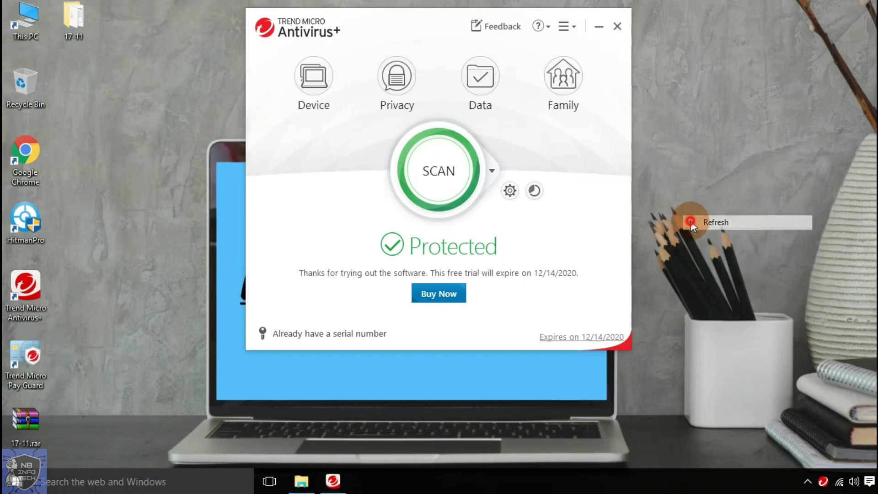
{"action": "left_click", "coordinate": [301, 481]}
- Launch MalTester2.exe, arrange the windows, and answer 'y' to start the malware test
{"action": "key", "text": "Return"}
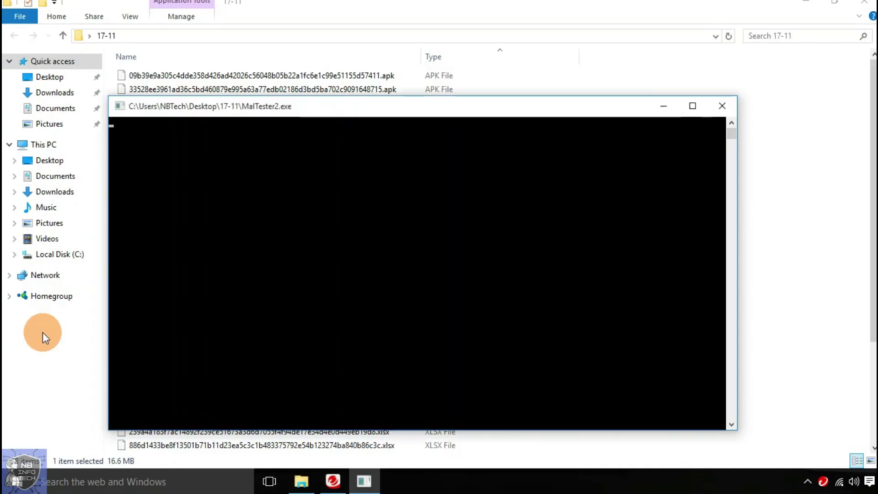
{"action": "left_click", "coordinate": [809, 3]}
{"action": "left_click_drag", "start_coordinate": [413, 23], "coordinate": [661, 19]}
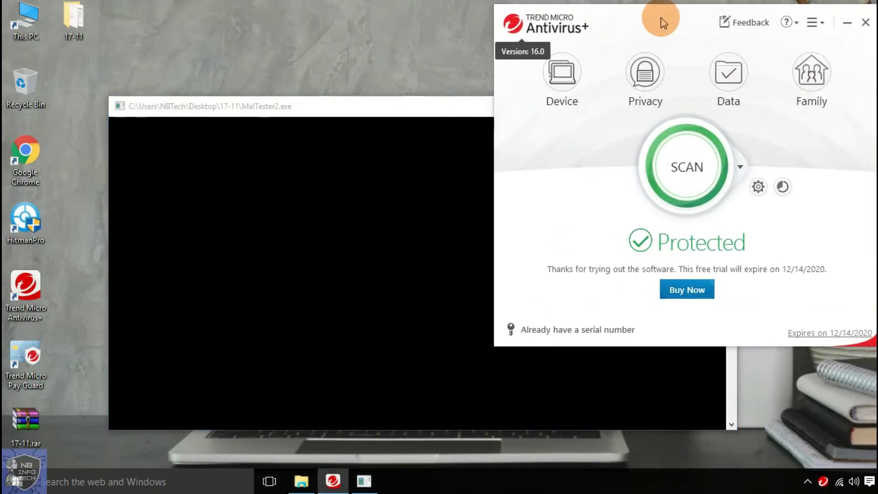
{"action": "left_click_drag", "start_coordinate": [313, 106], "coordinate": [215, 27]}
{"action": "type", "text": "y"}
{"action": "key", "text": "Return"}
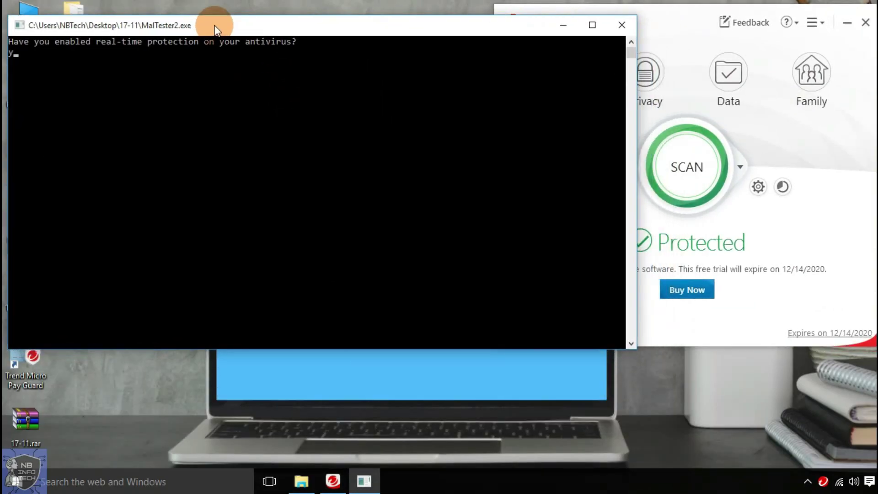
- Close the sample-opened popup and PuTTY window, and dismiss the Trend Micro blocked-file alerts
{"action": "mouse_move", "coordinate": [404, 481]}
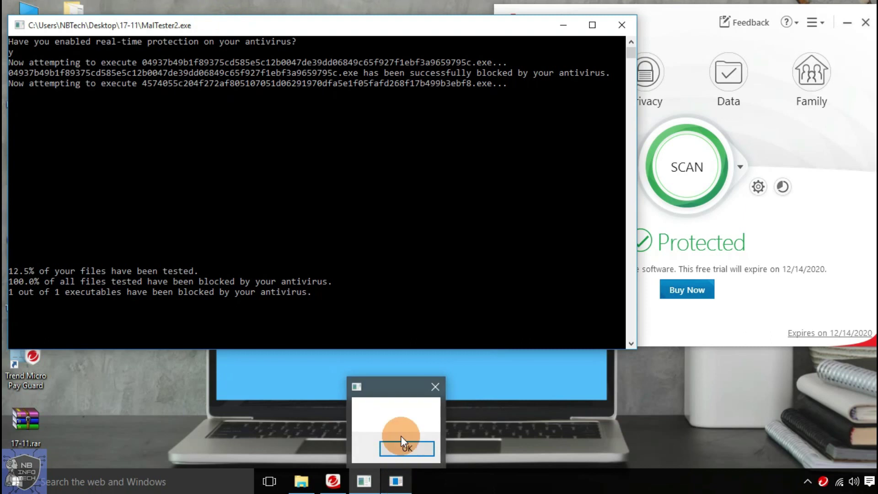
{"action": "left_click", "coordinate": [401, 430]}
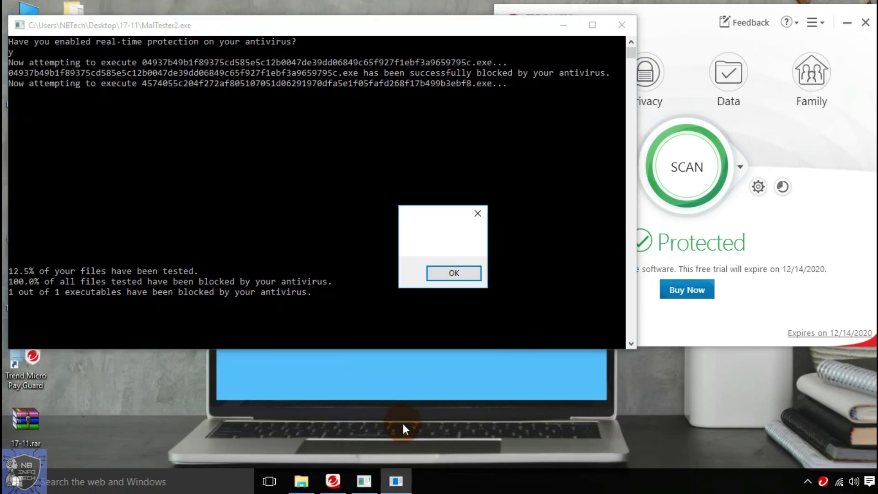
{"action": "left_click", "coordinate": [477, 213]}
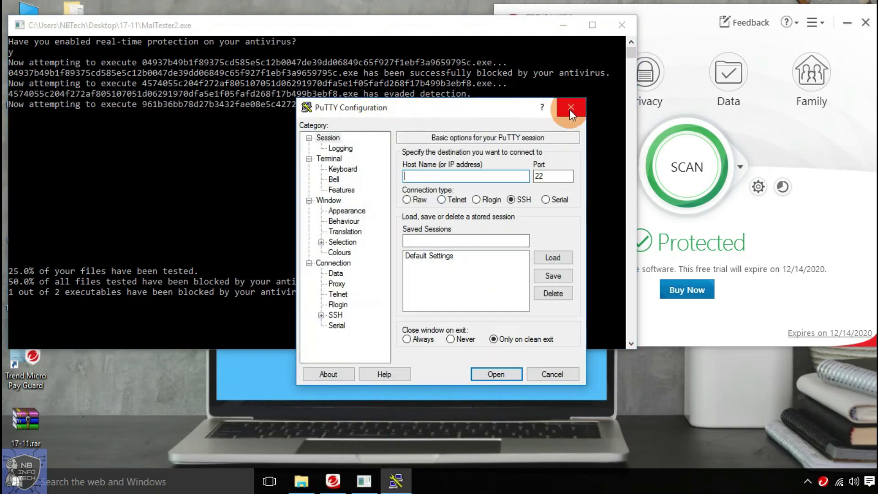
{"action": "left_click", "coordinate": [570, 109]}
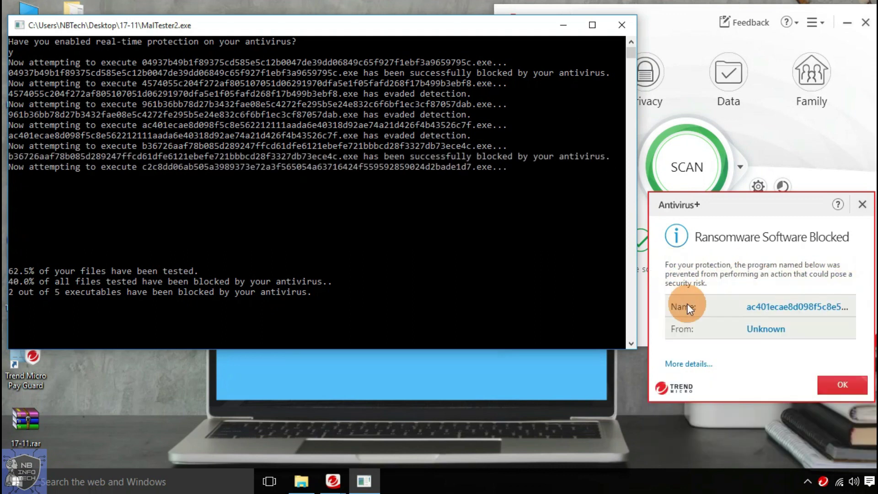
{"action": "left_click", "coordinate": [828, 386]}
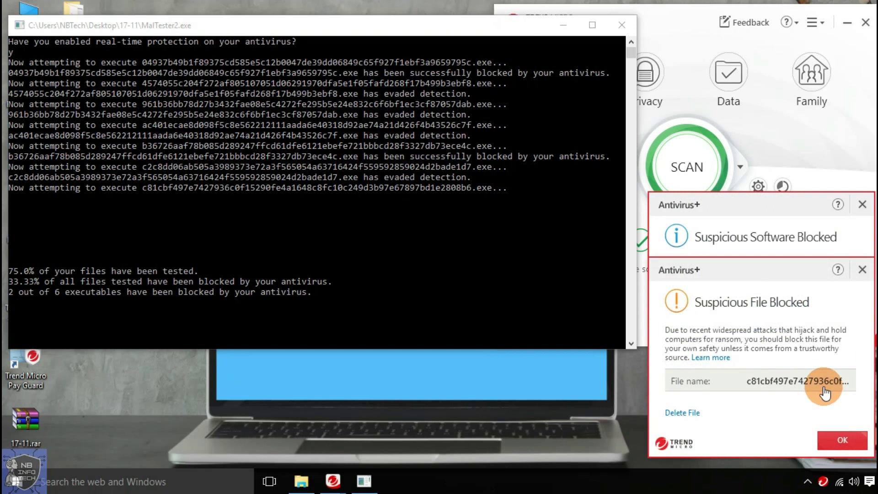
{"action": "left_click", "coordinate": [843, 439]}
{"action": "left_click", "coordinate": [842, 440]}
{"action": "left_click", "coordinate": [841, 438]}
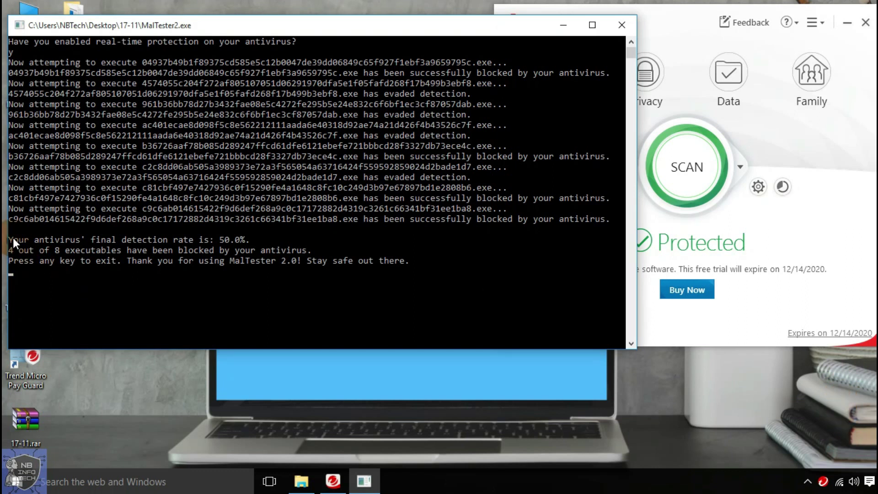
- Highlight the 50.0% detection rate and 4 of 8 blocked lines, then exit MalTester
{"action": "left_click", "coordinate": [128, 240]}
{"action": "left_click_drag", "start_coordinate": [220, 241], "coordinate": [246, 240]}
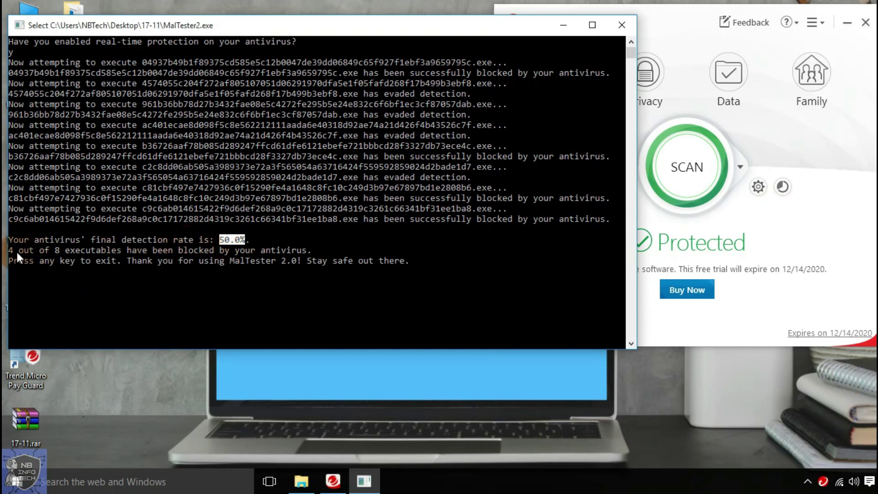
{"action": "left_click_drag", "start_coordinate": [10, 251], "coordinate": [300, 253]}
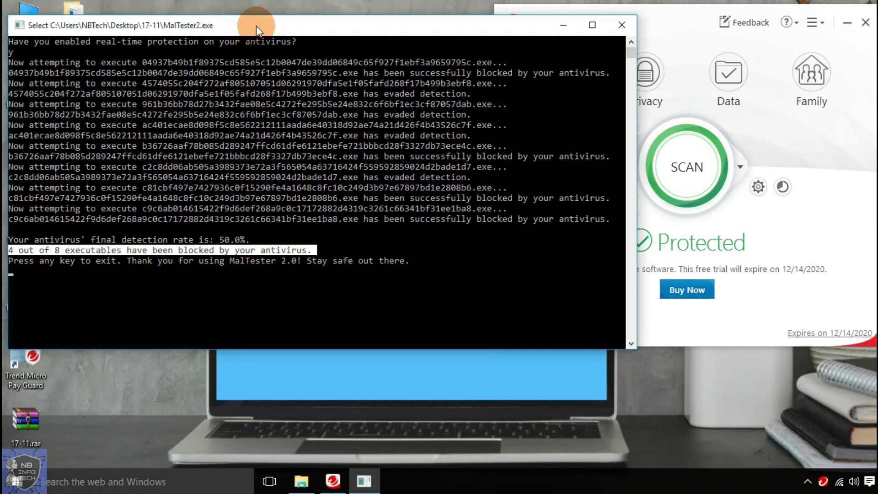
{"action": "key", "text": "Return"}
{"action": "key", "text": "Return"}
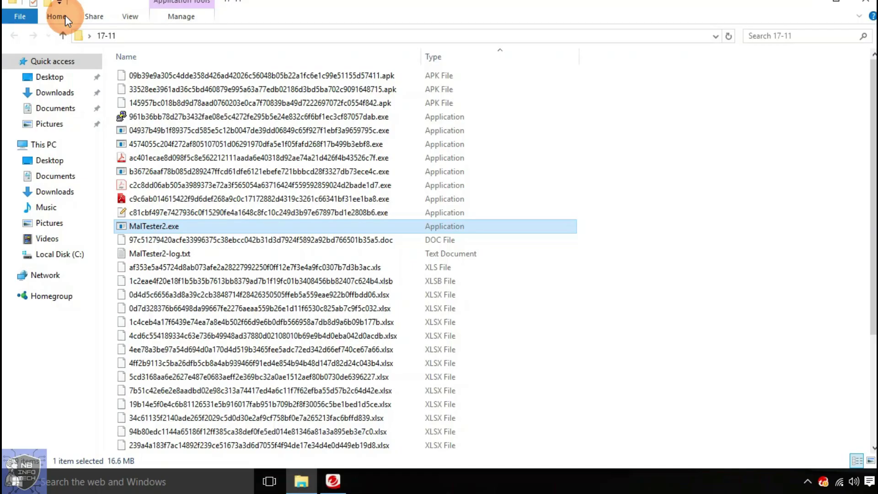
- Select all samples except MalTester2.exe and MalTester2-log.txt, then close the 17-11 folder window
{"action": "key", "text": "ctrl+a"}
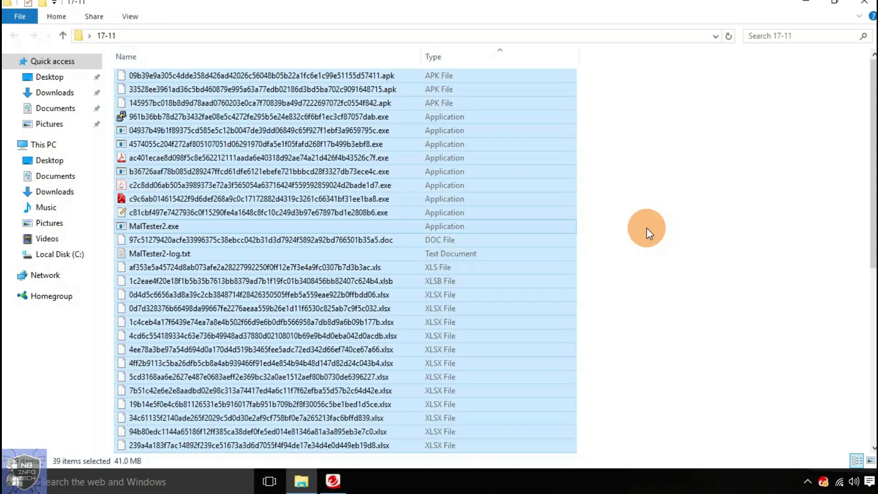
{"action": "left_click", "coordinate": [137, 226], "text": "ctrl"}
{"action": "scroll", "coordinate": [658, 179], "scroll_direction": "down", "scroll_amount": 3}
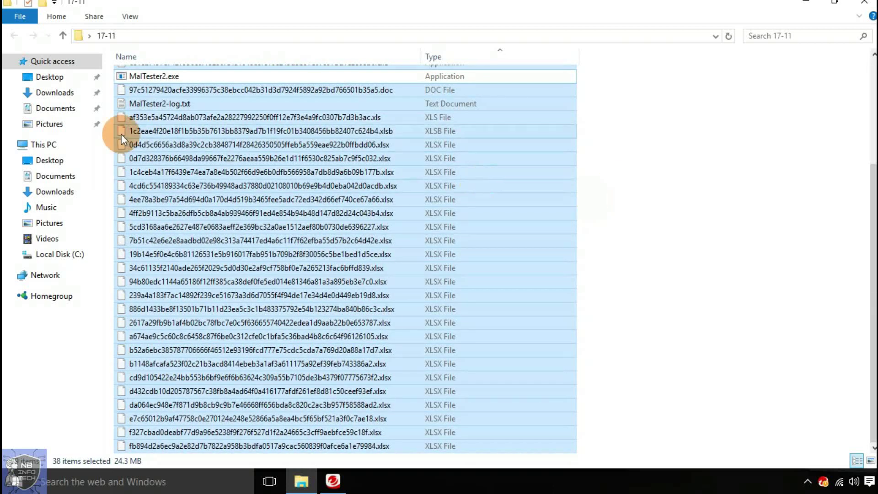
{"action": "left_click", "coordinate": [137, 104], "text": "ctrl"}
{"action": "scroll", "coordinate": [575, 155], "scroll_direction": "up", "scroll_amount": 3}
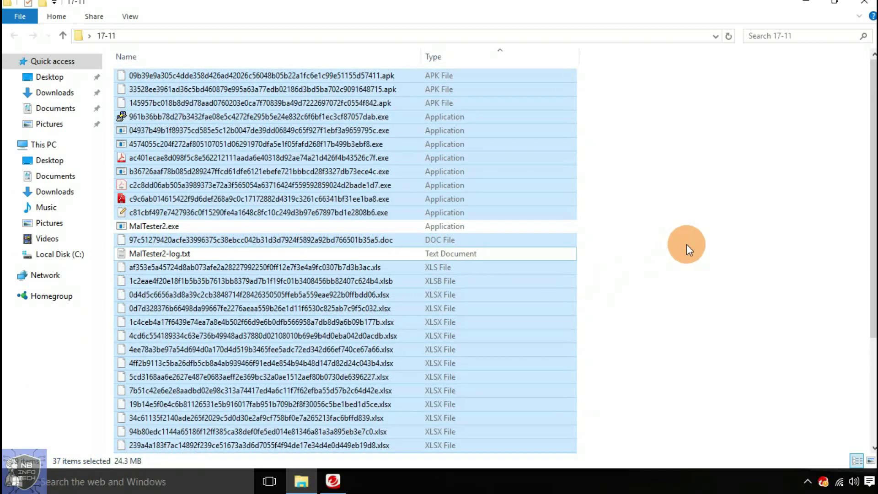
{"action": "left_click", "coordinate": [870, 5]}
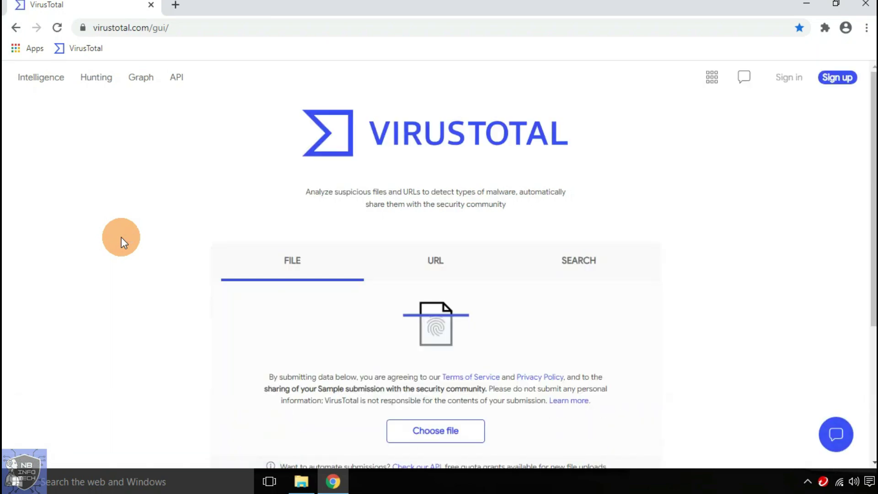
- Upload the first APK sample from 17-11 to VirusTotal and review its 7-engine detection
{"action": "left_click", "coordinate": [428, 435]}
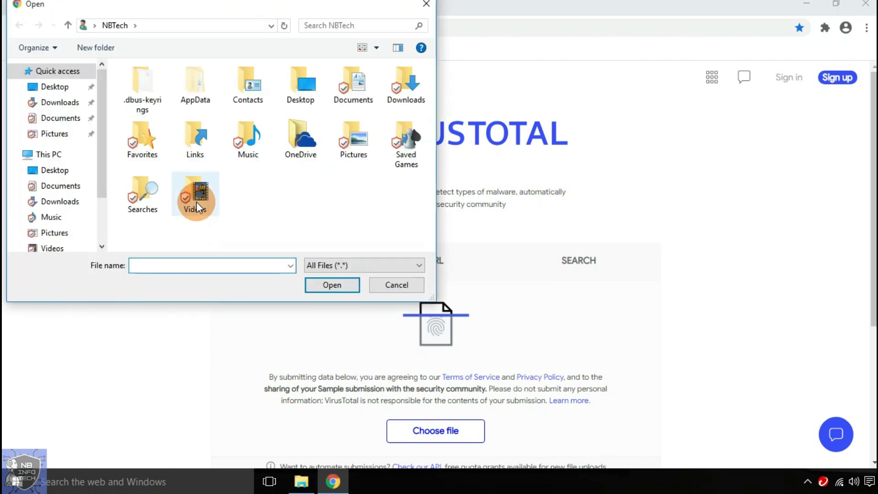
{"action": "double_click", "coordinate": [131, 86]}
{"action": "left_click", "coordinate": [320, 67]}
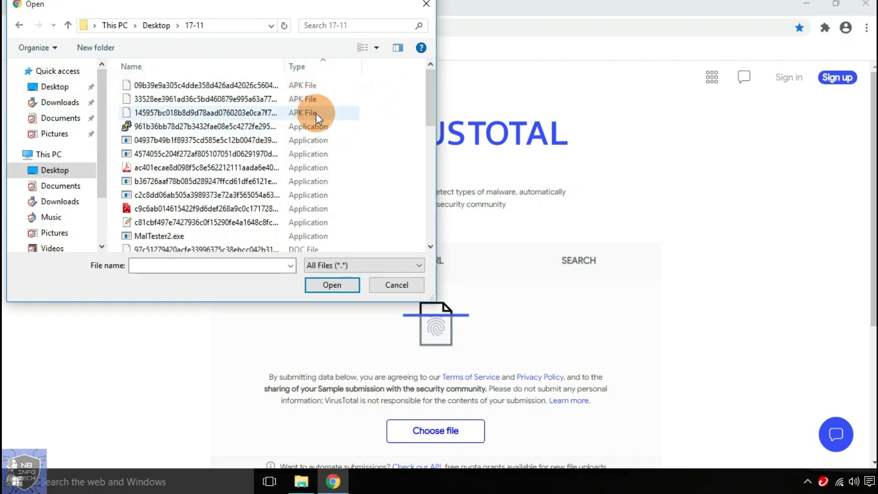
{"action": "left_click", "coordinate": [297, 86]}
{"action": "left_click", "coordinate": [329, 285]}
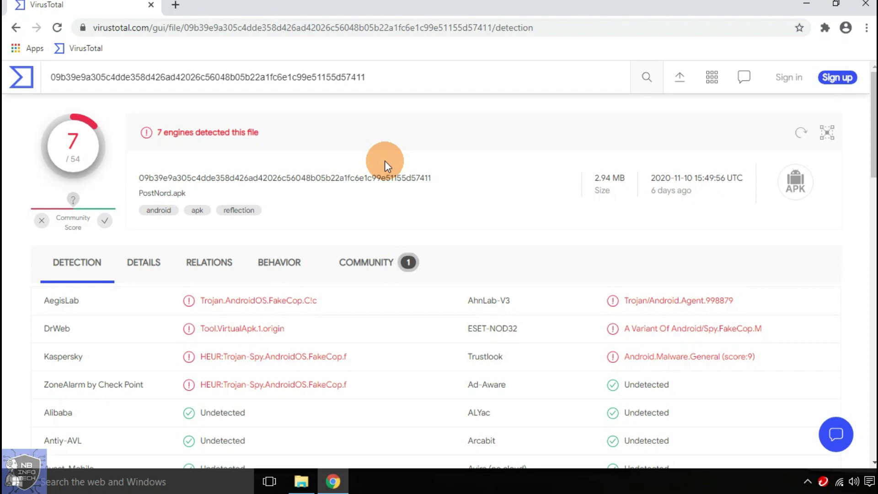
{"action": "left_click_drag", "start_coordinate": [202, 151], "coordinate": [247, 133]}
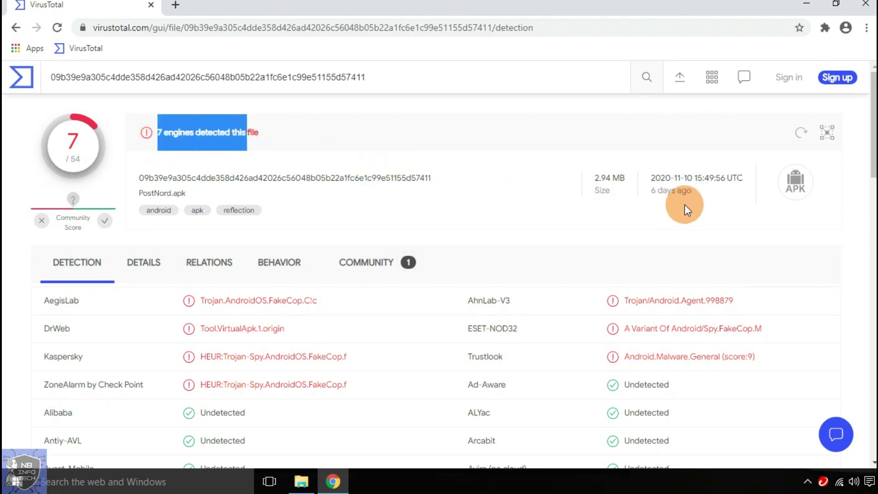
{"action": "scroll", "coordinate": [486, 192], "scroll_direction": "down", "scroll_amount": 9}
{"action": "scroll", "coordinate": [464, 195], "scroll_direction": "up", "scroll_amount": 9}
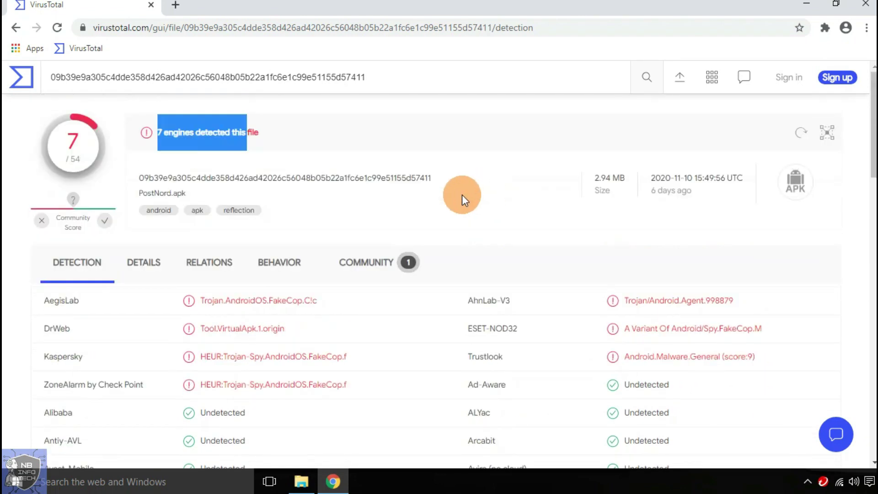
- Upload ptt.exe and note its 1-engine detection, including Yandex trojan and Yomi Hunter MALWARE verdicts
{"action": "left_click", "coordinate": [14, 29]}
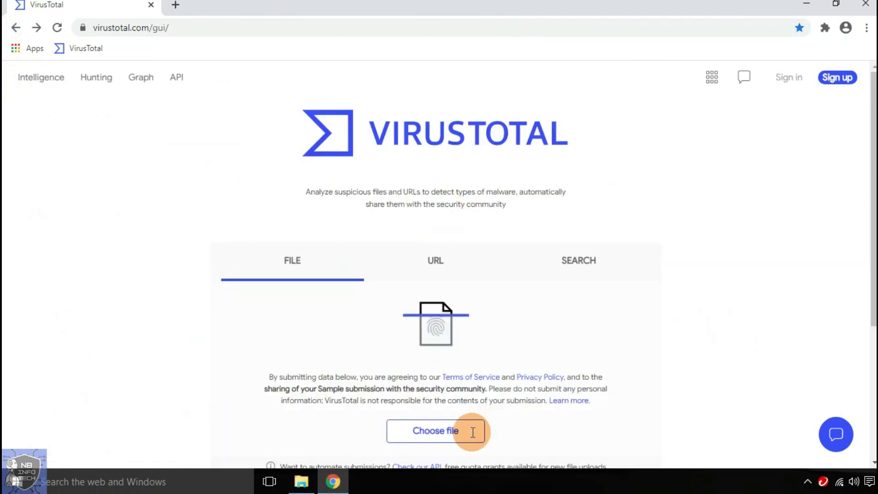
{"action": "left_click", "coordinate": [455, 430]}
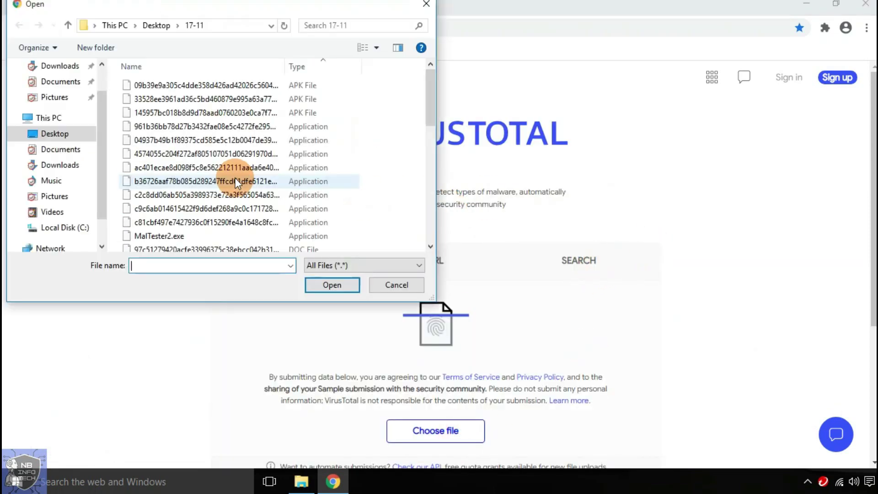
{"action": "double_click", "coordinate": [229, 127]}
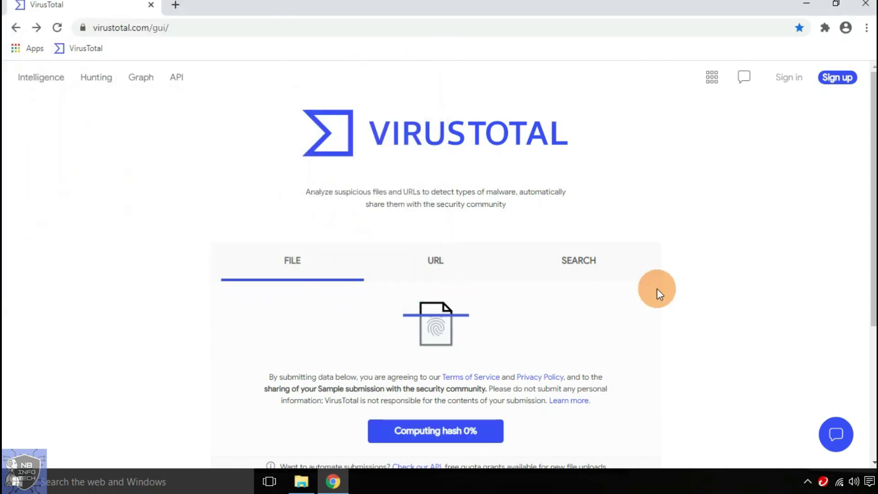
{"action": "left_click_drag", "start_coordinate": [158, 132], "coordinate": [274, 135]}
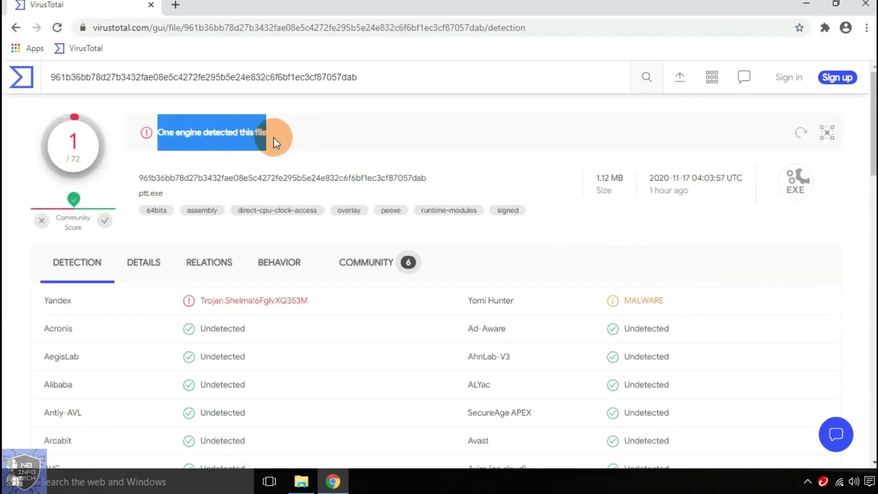
{"action": "left_click_drag", "start_coordinate": [202, 300], "coordinate": [317, 298]}
{"action": "left_click_drag", "start_coordinate": [468, 300], "coordinate": [664, 301]}
- Upload the fourth executable, XQlb.exe, and review its report flagged by 22 of 70 engines
{"action": "left_click", "coordinate": [15, 27]}
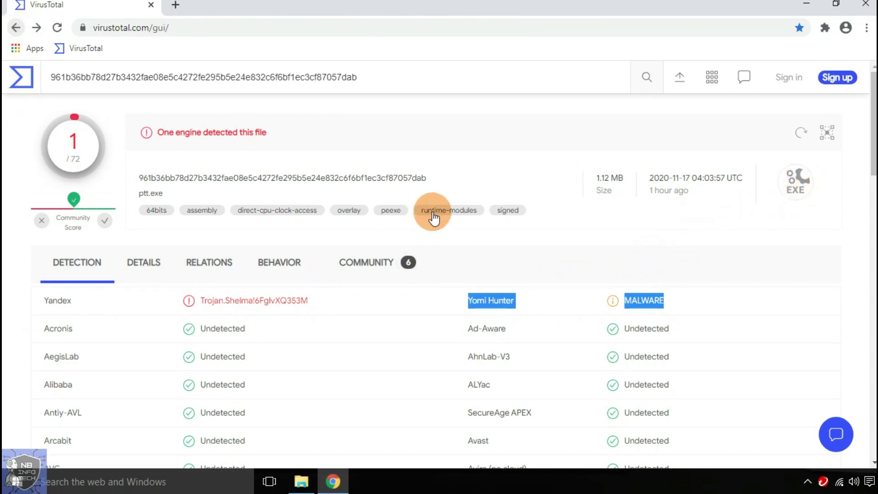
{"action": "left_click", "coordinate": [446, 430]}
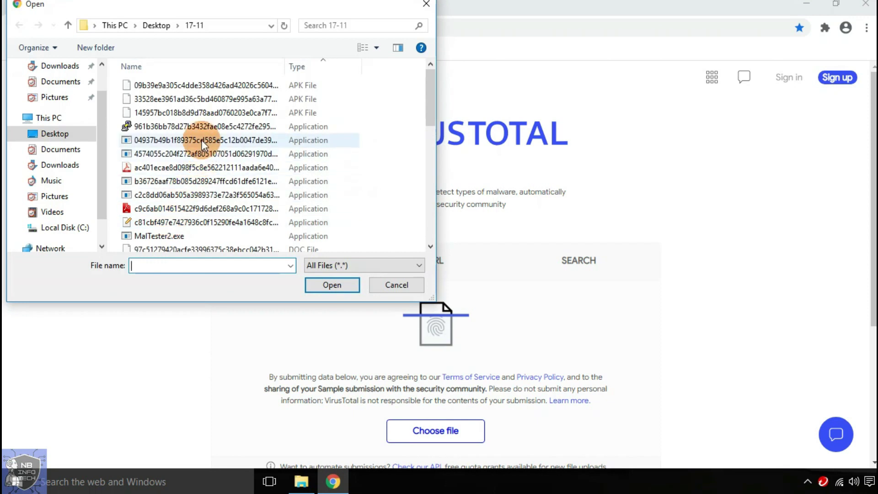
{"action": "left_click", "coordinate": [204, 168]}
{"action": "left_click", "coordinate": [342, 284]}
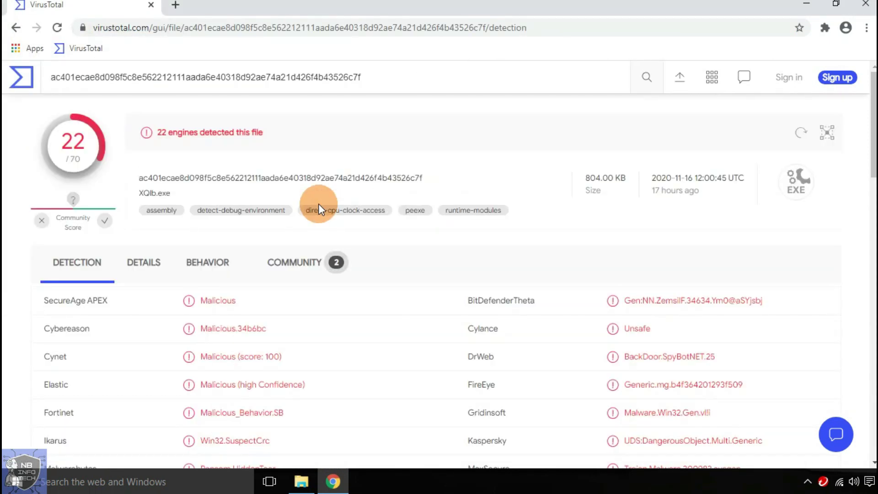
{"action": "triple_click", "coordinate": [281, 130]}
{"action": "scroll", "coordinate": [413, 292], "scroll_direction": "down", "scroll_amount": 5}
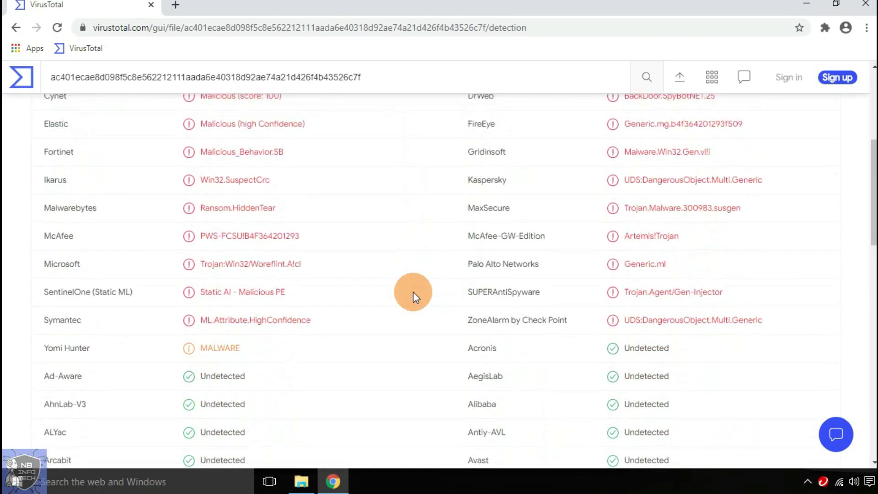
{"action": "scroll", "coordinate": [413, 292], "scroll_direction": "down", "scroll_amount": 3}
{"action": "scroll", "coordinate": [389, 286], "scroll_direction": "up", "scroll_amount": 8}
- Upload the last sample before MalTester2.exe and review its 24 of 71 detection report
{"action": "left_click", "coordinate": [17, 27]}
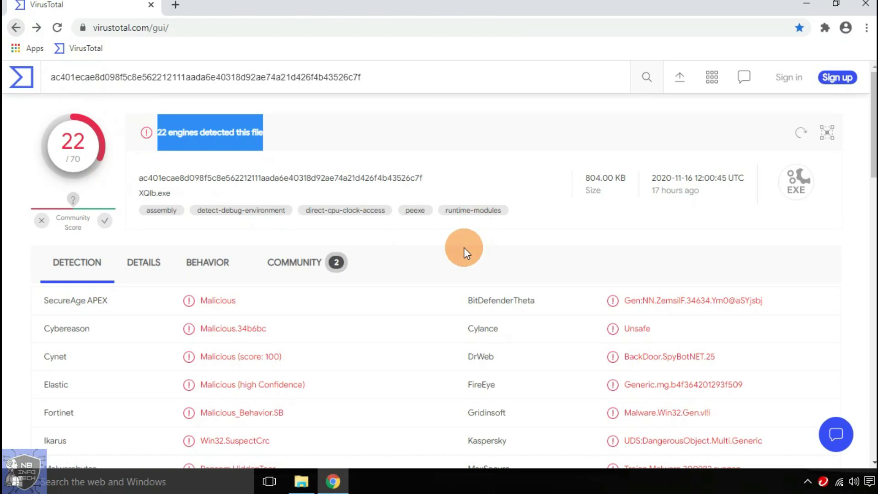
{"action": "left_click", "coordinate": [436, 430]}
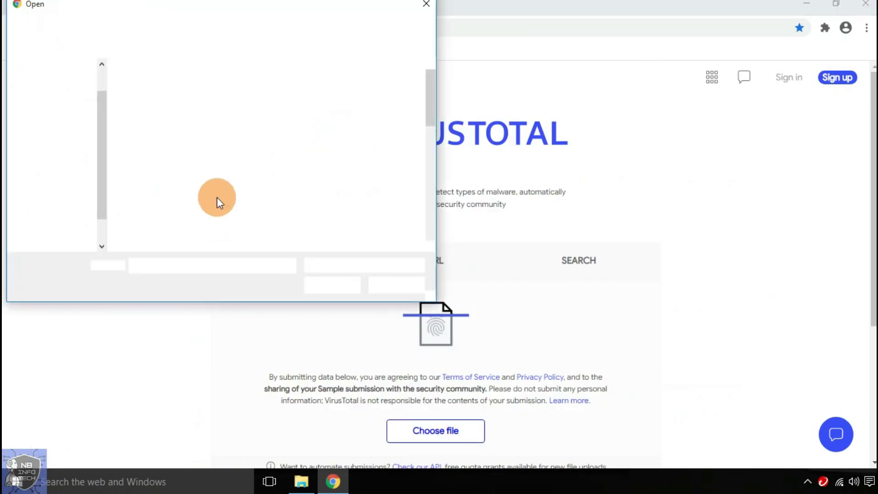
{"action": "left_click", "coordinate": [246, 221]}
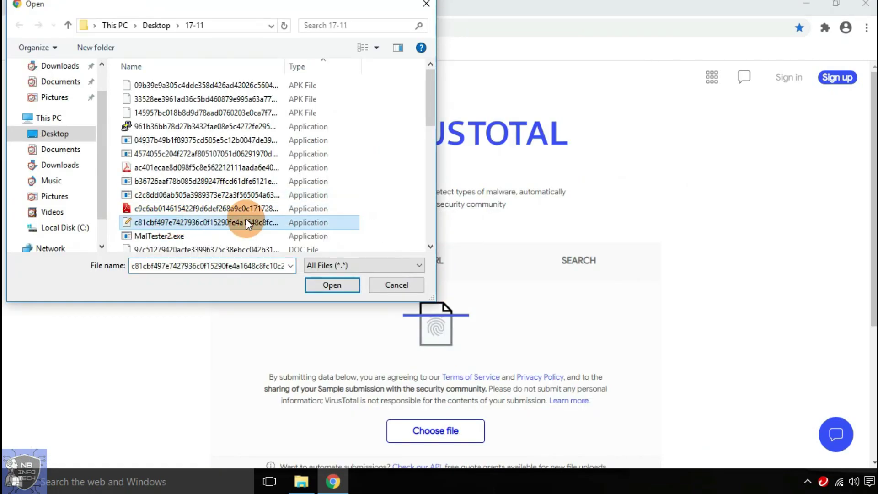
{"action": "left_click", "coordinate": [332, 283]}
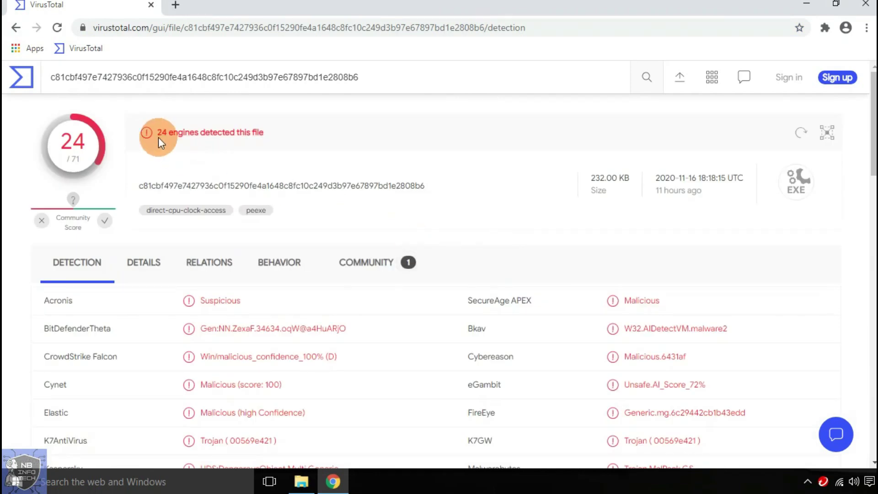
{"action": "left_click_drag", "start_coordinate": [161, 143], "coordinate": [252, 137]}
{"action": "scroll", "coordinate": [558, 259], "scroll_direction": "down", "scroll_amount": 10}
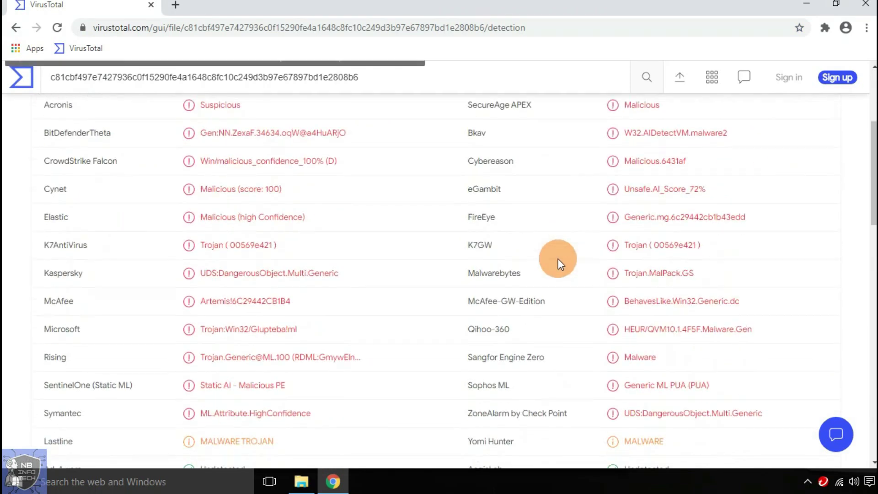
{"action": "scroll", "coordinate": [558, 259], "scroll_direction": "up", "scroll_amount": 10}
- Submit the DOC sample document.doc and review its report showing 30 of 59 engines
{"action": "left_click", "coordinate": [16, 27]}
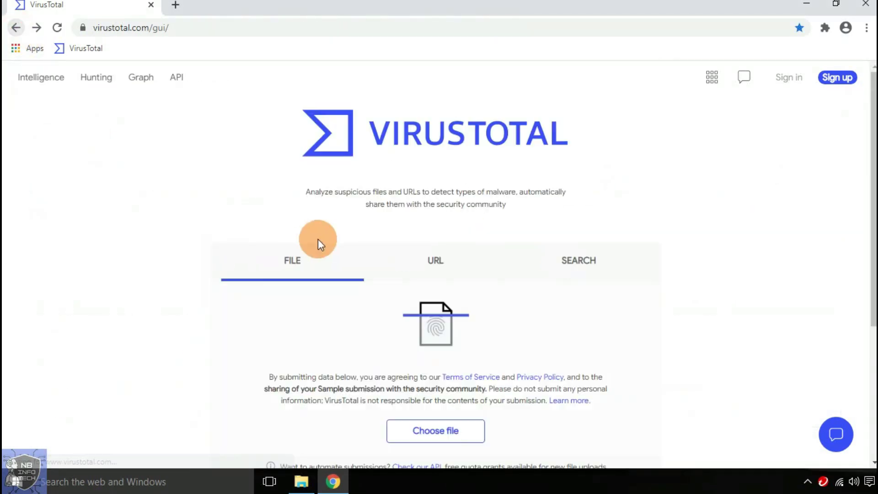
{"action": "left_click", "coordinate": [438, 432]}
{"action": "left_click", "coordinate": [261, 95]}
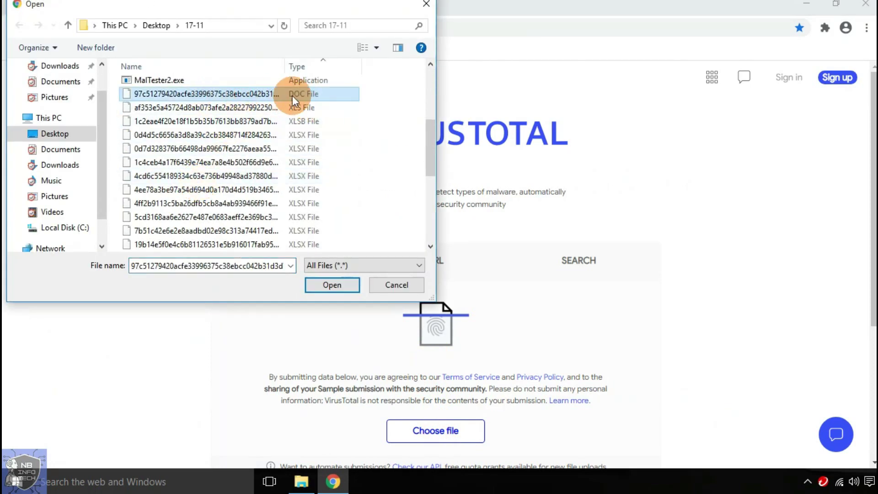
{"action": "left_click", "coordinate": [332, 285]}
{"action": "left_click_drag", "start_coordinate": [158, 132], "coordinate": [270, 133]}
{"action": "scroll", "coordinate": [398, 229], "scroll_direction": "down", "scroll_amount": 3}
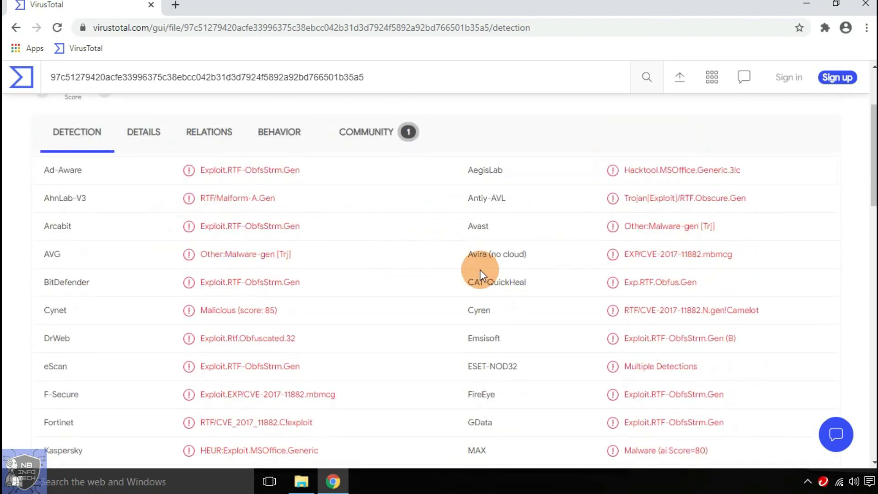
{"action": "scroll", "coordinate": [431, 269], "scroll_direction": "down", "scroll_amount": 12}
{"action": "scroll", "coordinate": [432, 265], "scroll_direction": "up", "scroll_amount": 15}
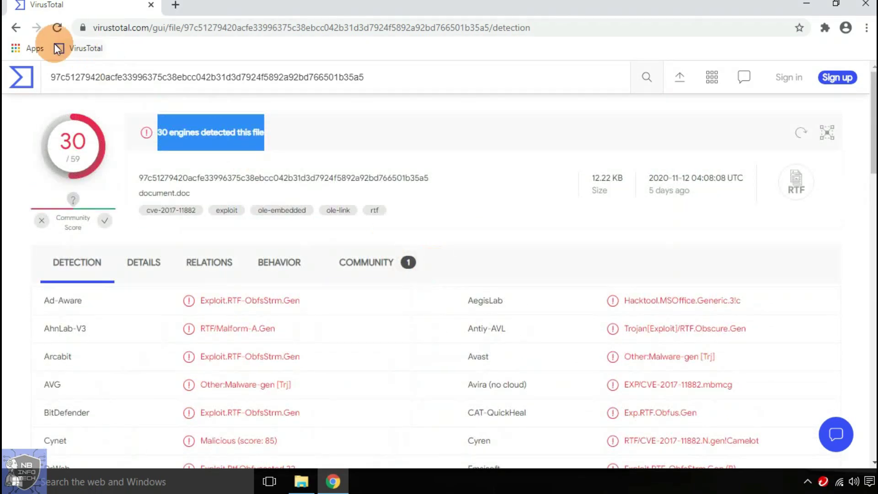
- Submit the 1c2eae4f… spreadsheet sample and review its 30 of 63 engine detection
{"action": "left_click", "coordinate": [19, 26]}
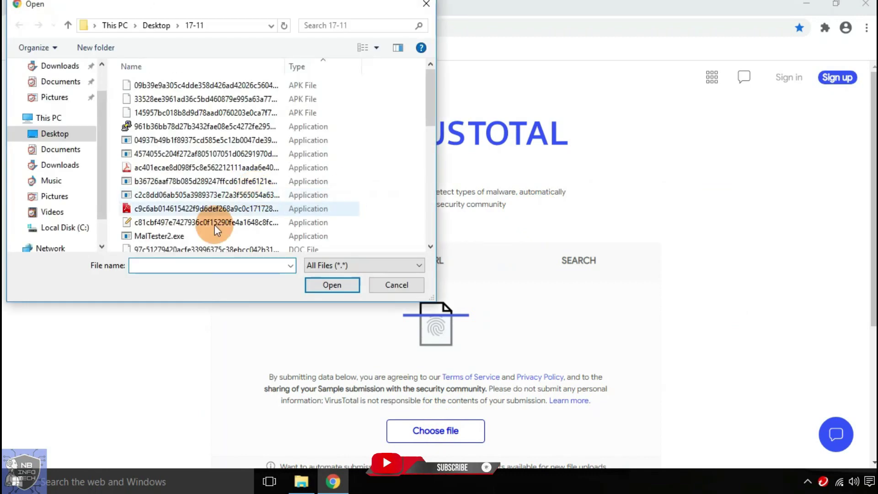
{"action": "scroll", "coordinate": [274, 137], "scroll_direction": "down", "scroll_amount": 5}
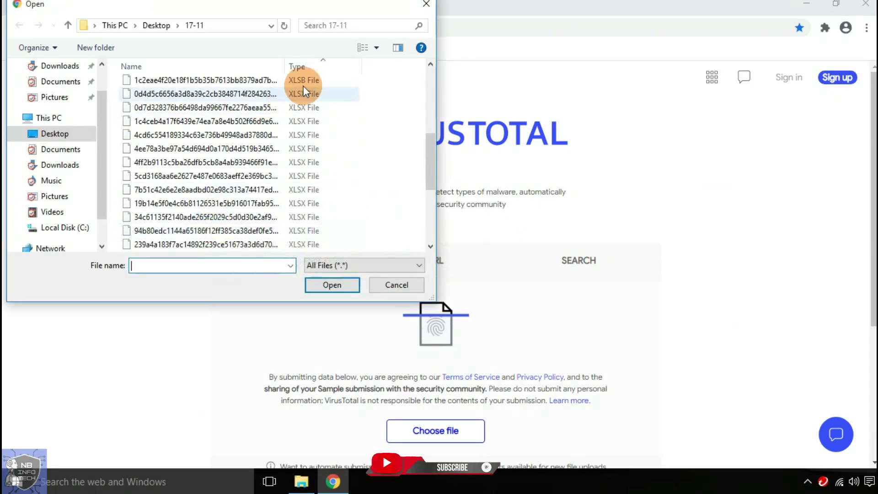
{"action": "scroll", "coordinate": [315, 109], "scroll_direction": "up", "scroll_amount": 1}
{"action": "left_click", "coordinate": [308, 105]}
{"action": "left_click", "coordinate": [338, 284]}
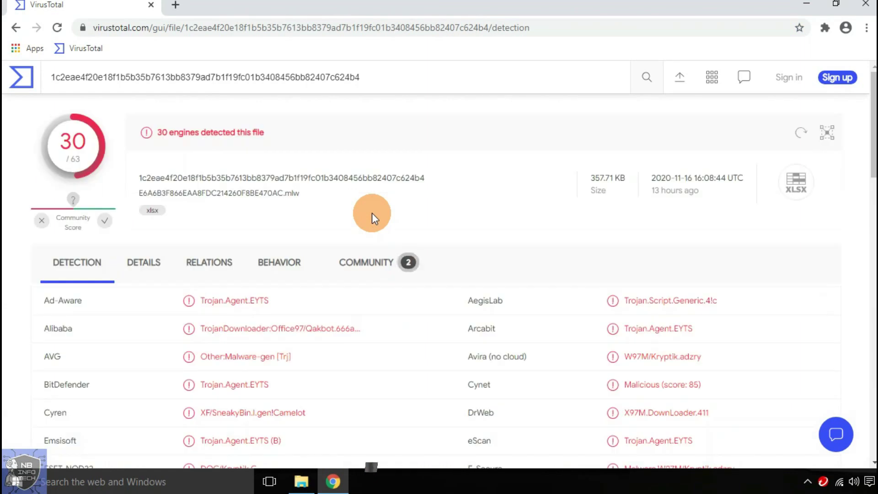
{"action": "left_click_drag", "start_coordinate": [158, 134], "coordinate": [265, 132]}
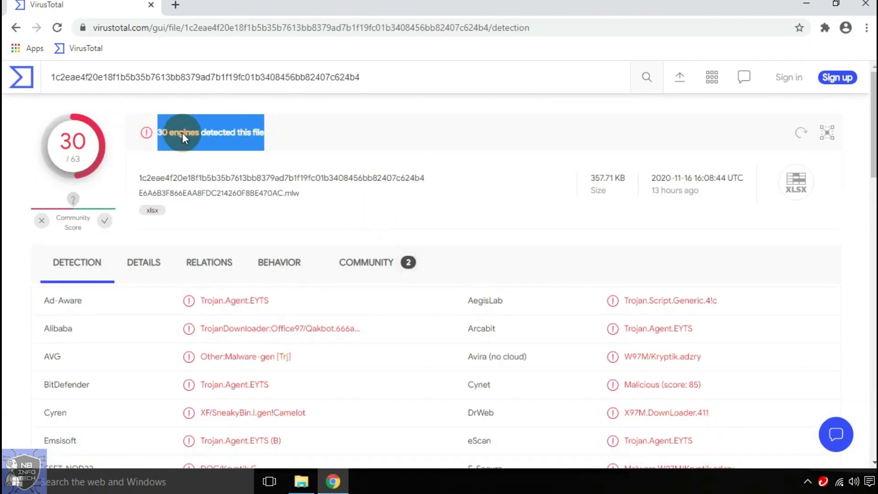
{"action": "left_click", "coordinate": [799, 192]}
{"action": "scroll", "coordinate": [479, 239], "scroll_direction": "down", "scroll_amount": 4}
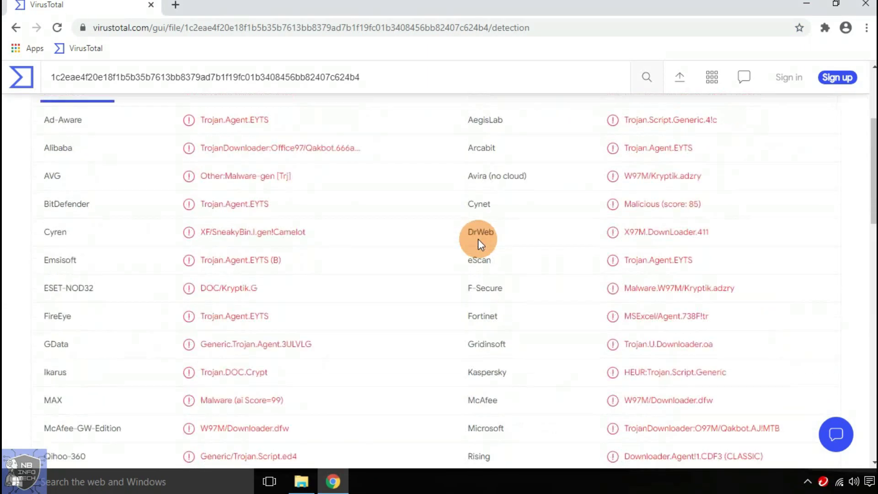
{"action": "scroll", "coordinate": [478, 239], "scroll_direction": "up", "scroll_amount": 4}
- Choose the 34c61135… XLSX sample and confirm its upload for analysis
{"action": "left_click", "coordinate": [21, 77]}
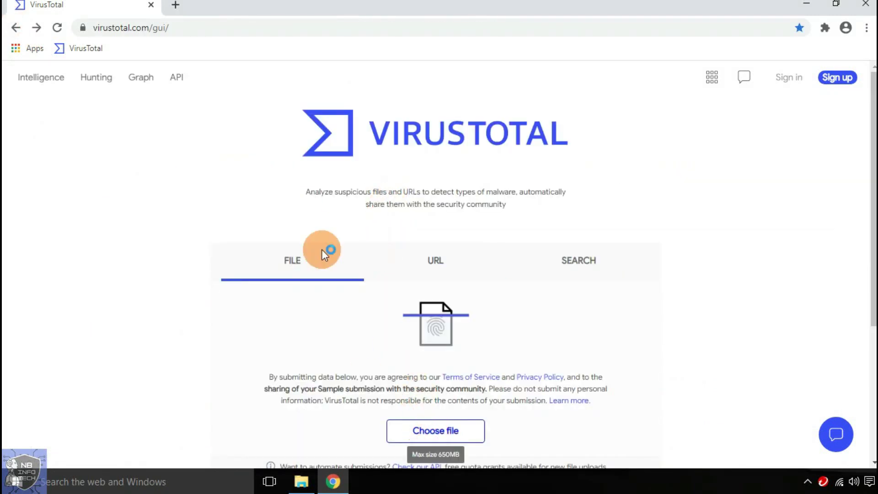
{"action": "left_click", "coordinate": [327, 243]}
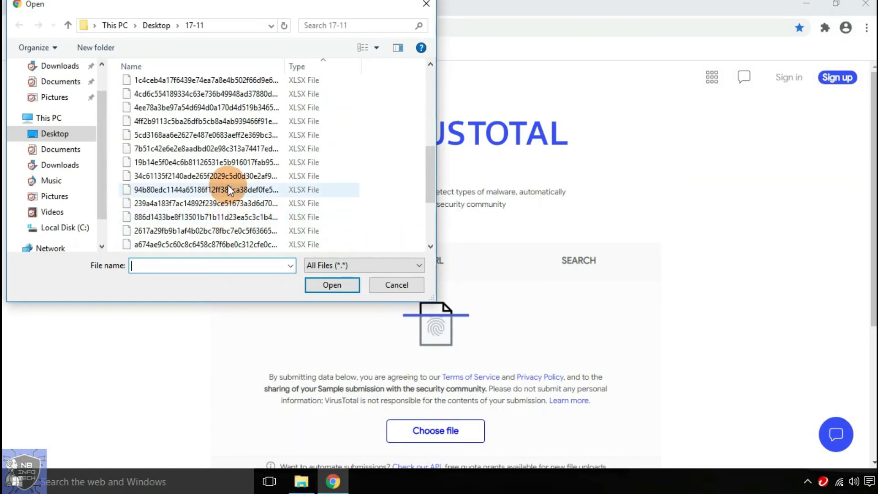
{"action": "left_click", "coordinate": [229, 162]}
{"action": "left_click", "coordinate": [338, 290]}
{"action": "scroll", "coordinate": [427, 184], "scroll_direction": "down", "scroll_amount": 1}
{"action": "scroll", "coordinate": [264, 225], "scroll_direction": "up", "scroll_amount": 1}
{"action": "left_click", "coordinate": [304, 198]}
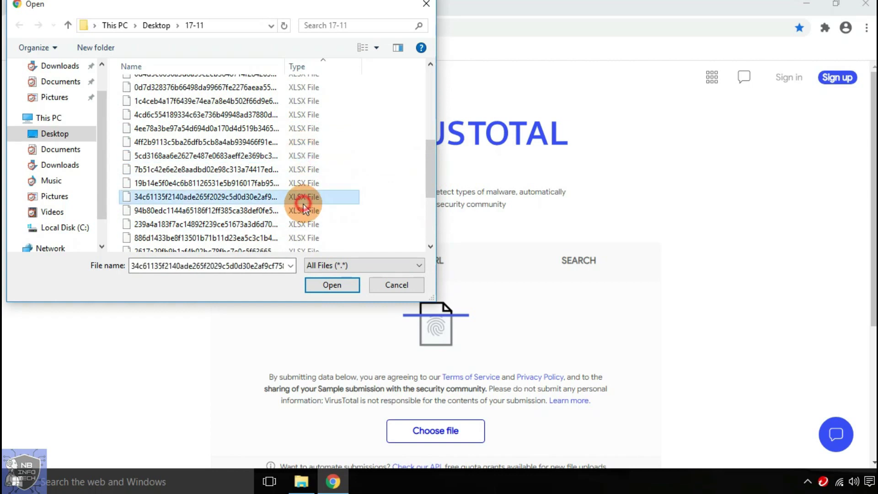
{"action": "left_click", "coordinate": [332, 284]}
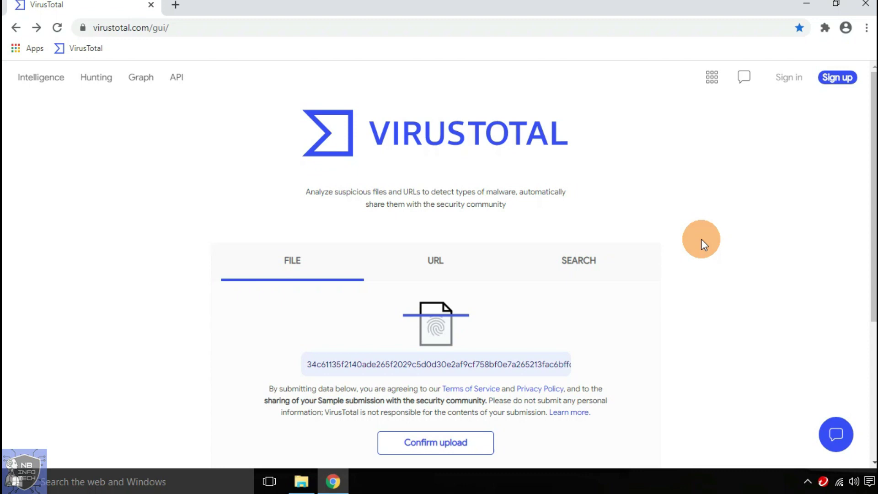
{"action": "left_click", "coordinate": [402, 442]}
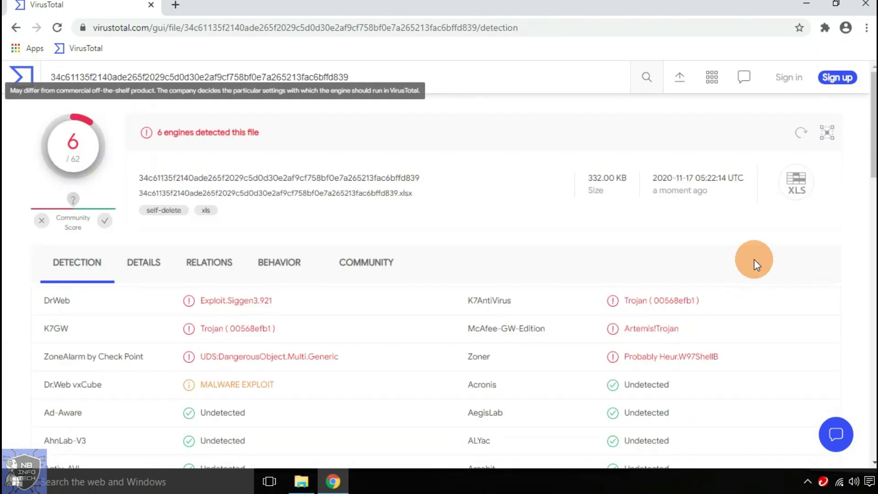
- Review the XLSX report showing 6 of 62 engines detecting the sample
{"action": "left_click_drag", "start_coordinate": [151, 133], "coordinate": [383, 122]}
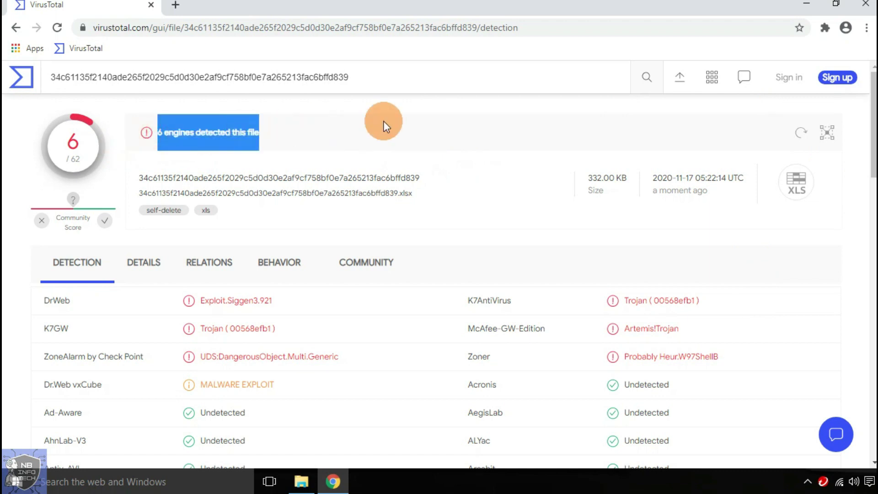
{"action": "scroll", "coordinate": [446, 339], "scroll_direction": "down", "scroll_amount": 8}
{"action": "scroll", "coordinate": [446, 338], "scroll_direction": "up", "scroll_amount": 8}
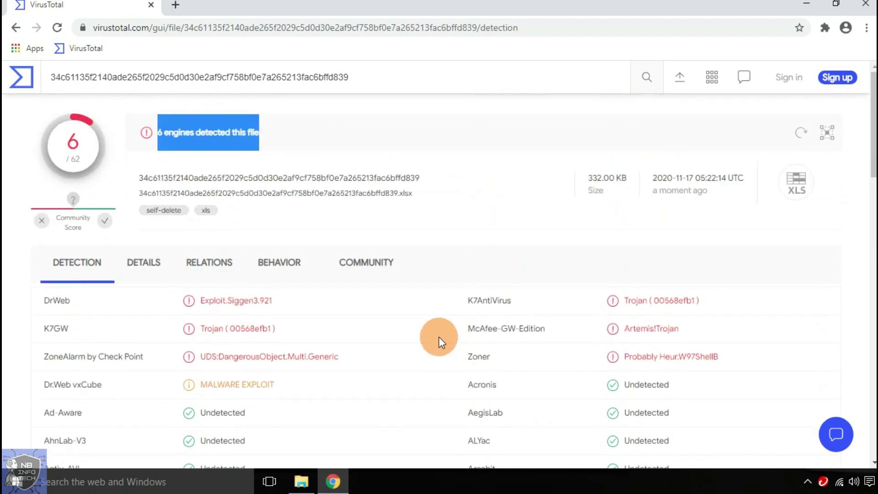
- Submit the XLSB sample and review its 2 of 66 detections, DOC/Kryptik.Q and HEUR:Trojan.Script.Generic
{"action": "left_click", "coordinate": [16, 27]}
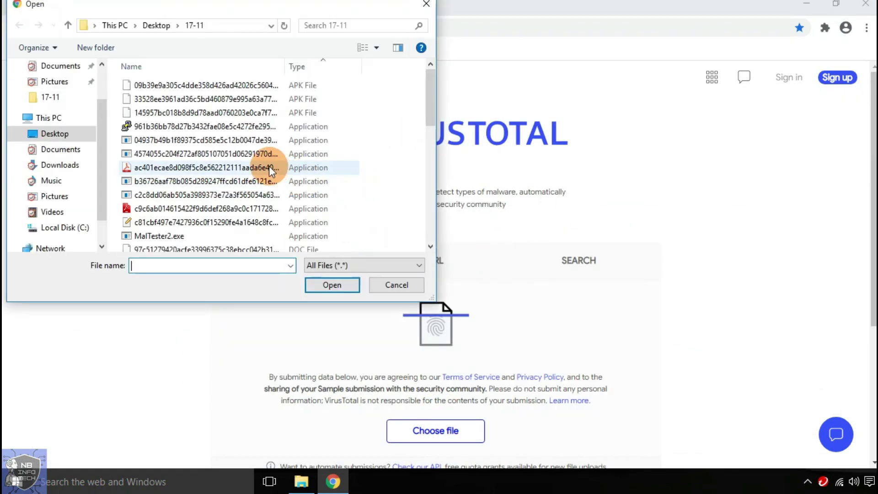
{"action": "scroll", "coordinate": [269, 166], "scroll_direction": "down", "scroll_amount": 10}
{"action": "left_click", "coordinate": [197, 245]}
{"action": "left_click", "coordinate": [332, 284]}
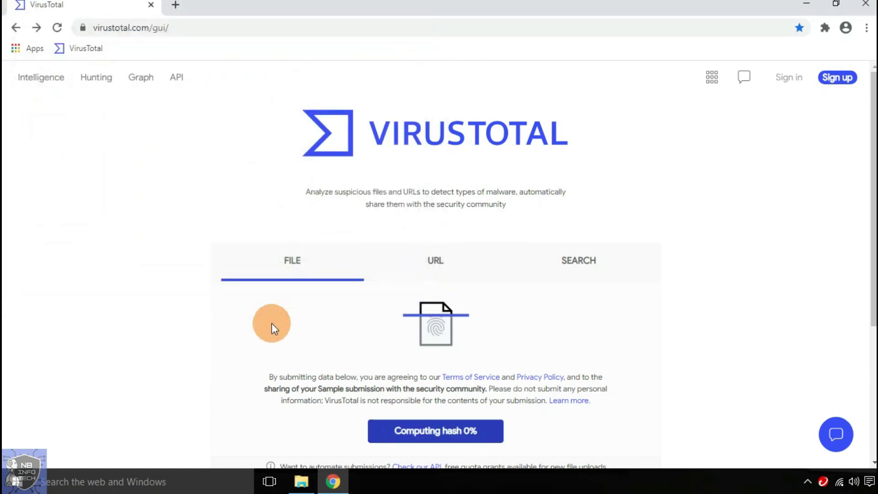
{"action": "triple_click", "coordinate": [147, 132]}
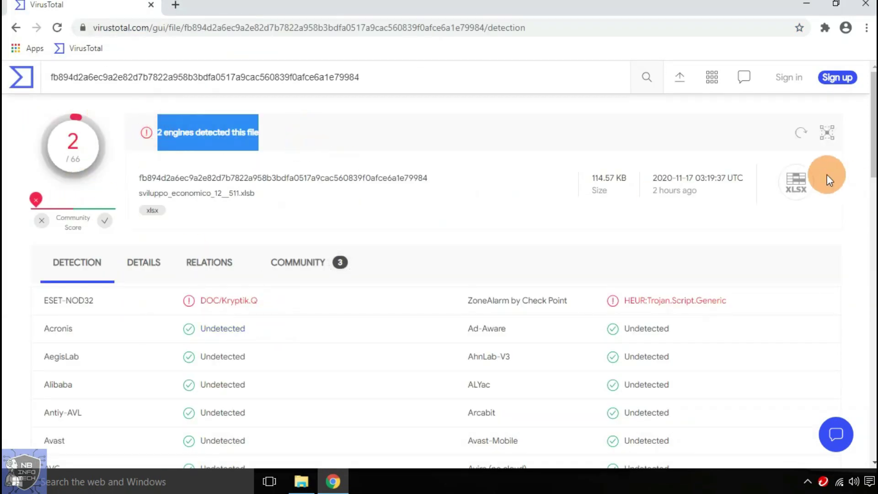
{"action": "triple_click", "coordinate": [229, 301]}
{"action": "triple_click", "coordinate": [731, 301]}
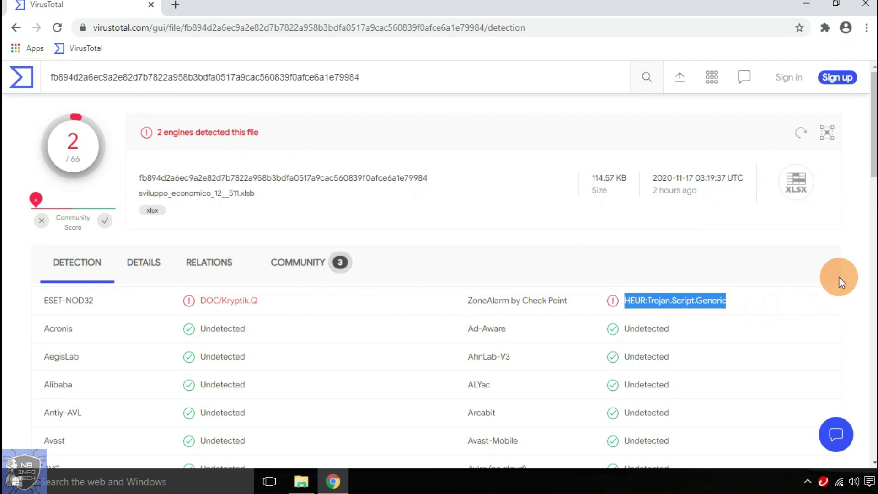
{"action": "scroll", "coordinate": [839, 276], "scroll_direction": "down", "scroll_amount": 3}
{"action": "scroll", "coordinate": [838, 276], "scroll_direction": "up", "scroll_amount": 3}
- Close Chrome, bring back the 17-11 folder window, and select all its files
{"action": "left_click", "coordinate": [16, 28]}
{"action": "left_click", "coordinate": [509, 249]}
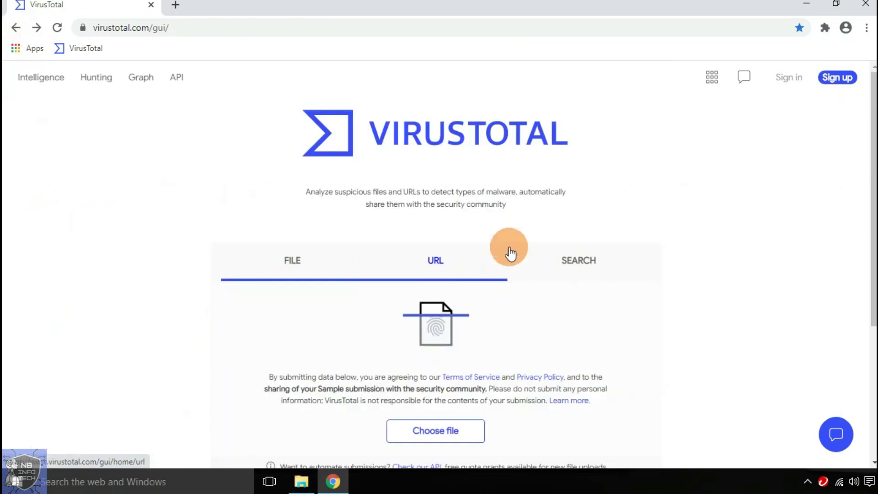
{"action": "left_click", "coordinate": [866, 4]}
{"action": "left_click", "coordinate": [301, 481]}
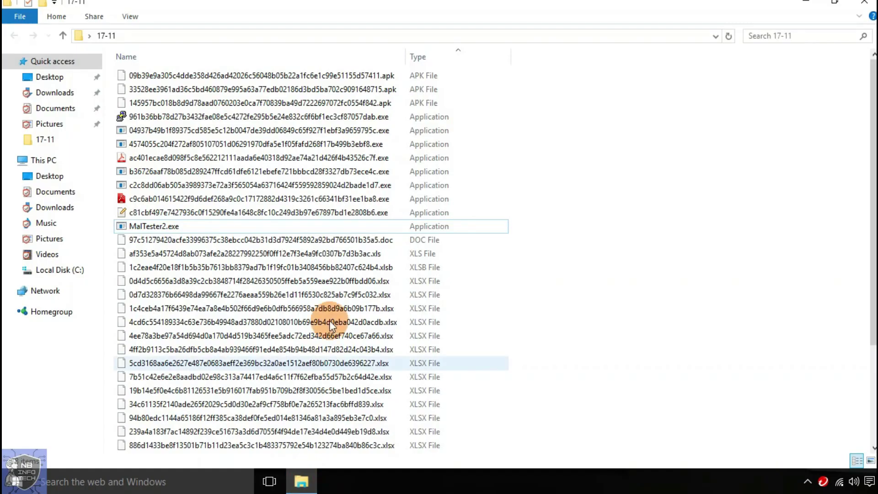
{"action": "key", "text": "ctrl+a"}
{"action": "left_click", "coordinate": [548, 227], "text": "ctrl"}
{"action": "scroll", "coordinate": [730, 199], "scroll_direction": "down", "scroll_amount": 2}
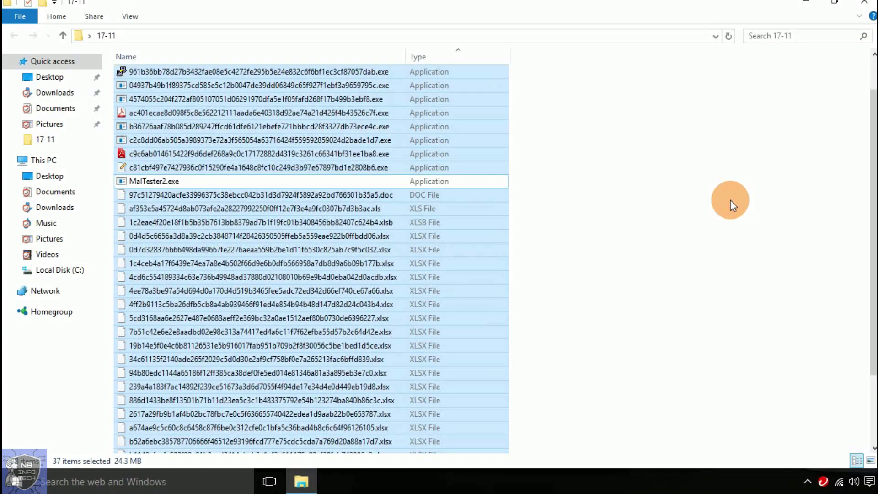
{"action": "scroll", "coordinate": [731, 199], "scroll_direction": "up", "scroll_amount": 2}
- Refresh the desktop and open the URL_MALICIOUS.txt address list in Notepad
{"action": "right_click", "coordinate": [451, 67]}
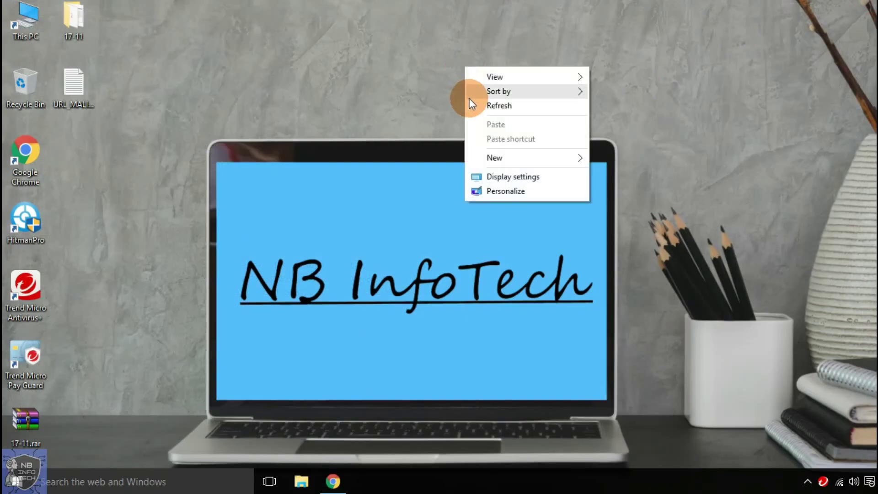
{"action": "left_click", "coordinate": [476, 103]}
{"action": "right_click", "coordinate": [474, 59]}
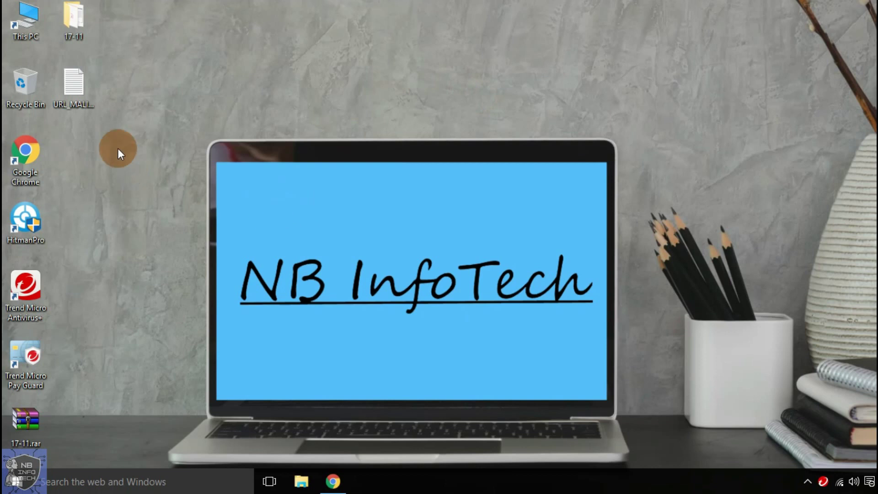
{"action": "double_click", "coordinate": [85, 107]}
{"action": "scroll", "coordinate": [178, 219], "scroll_direction": "down", "scroll_amount": 5}
{"action": "scroll", "coordinate": [192, 239], "scroll_direction": "up", "scroll_amount": 5}
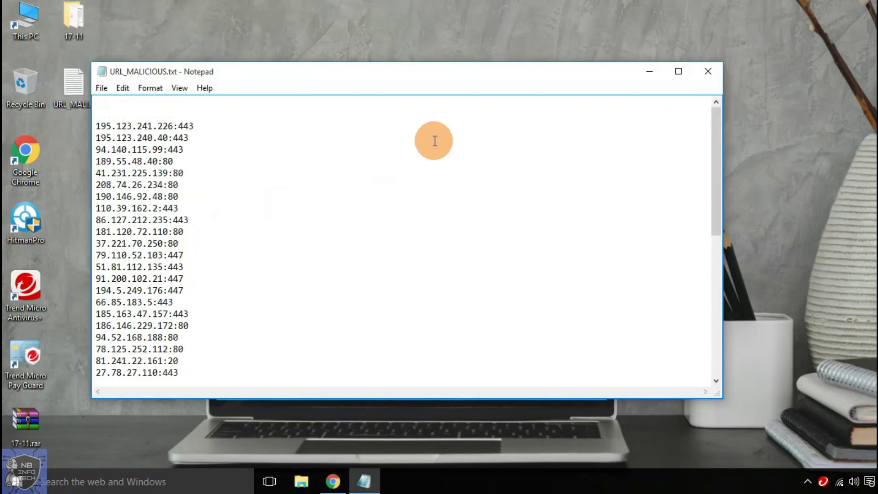
{"action": "left_click", "coordinate": [643, 72]}
{"action": "left_click", "coordinate": [364, 481]}
{"action": "left_click", "coordinate": [363, 481]}
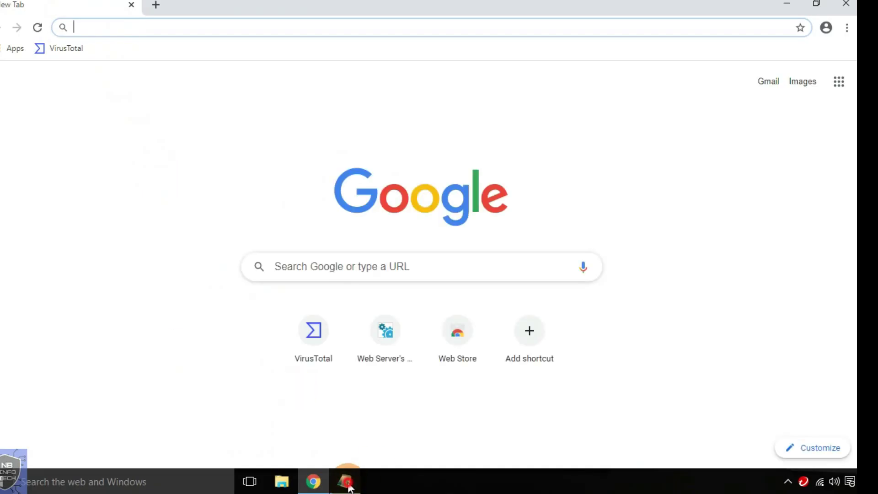
{"action": "left_click", "coordinate": [346, 481]}
- Copy 195.123.240.40:443 from the list and load it in Chrome
{"action": "left_click_drag", "start_coordinate": [182, 139], "coordinate": [75, 138]}
{"action": "key", "text": "ctrl+c"}
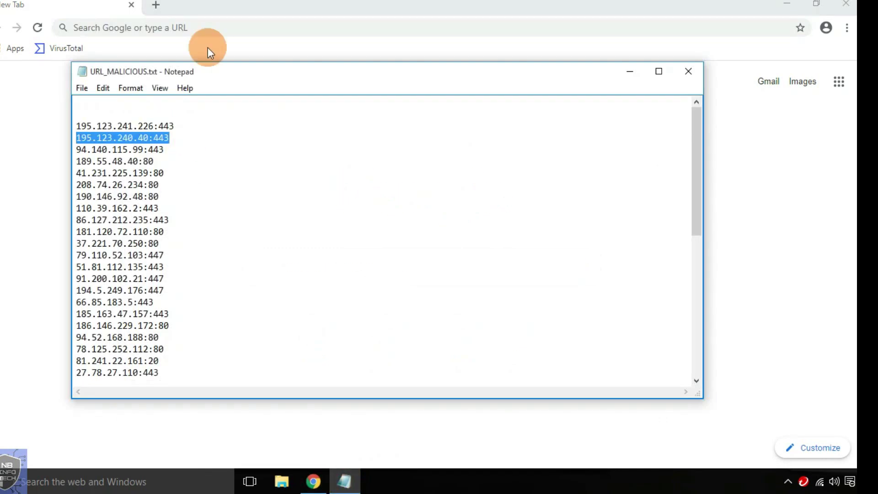
{"action": "left_click", "coordinate": [207, 29]}
{"action": "key", "text": "ctrl+v"}
{"action": "key", "text": "Return"}
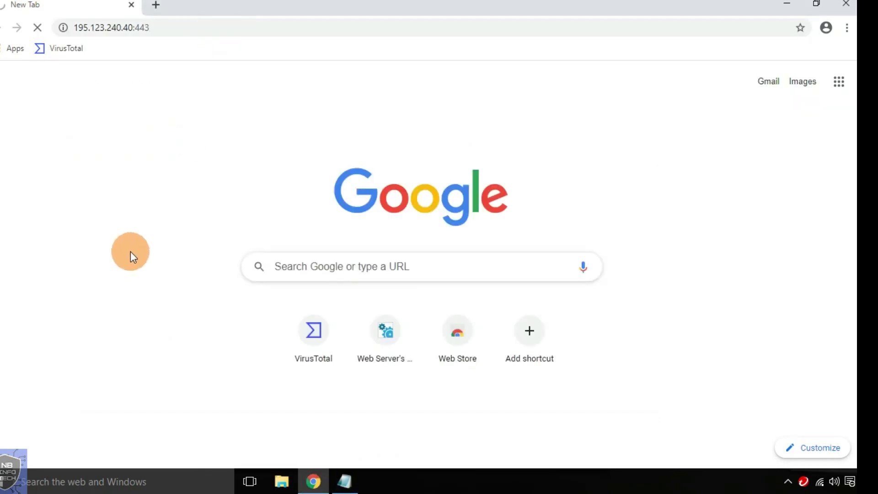
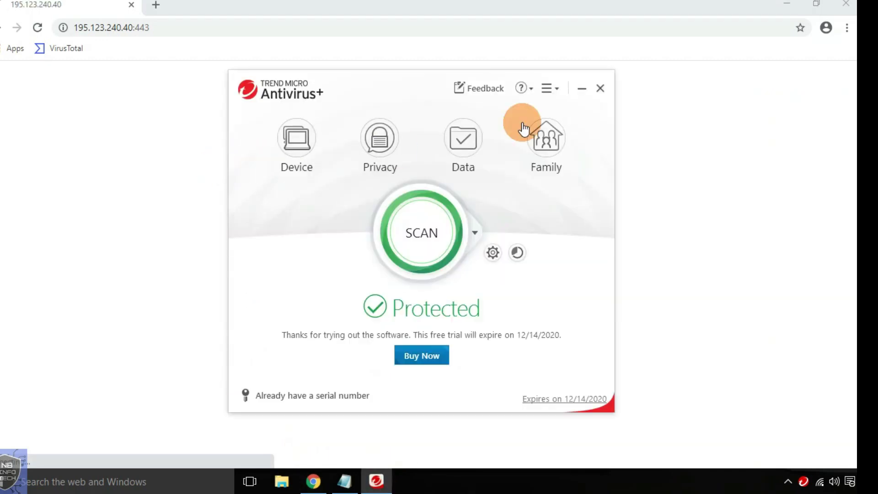
- Check the Privacy and Device settings to confirm Real-time Scanning and Web Filtering are On
{"action": "left_click", "coordinate": [380, 142]}
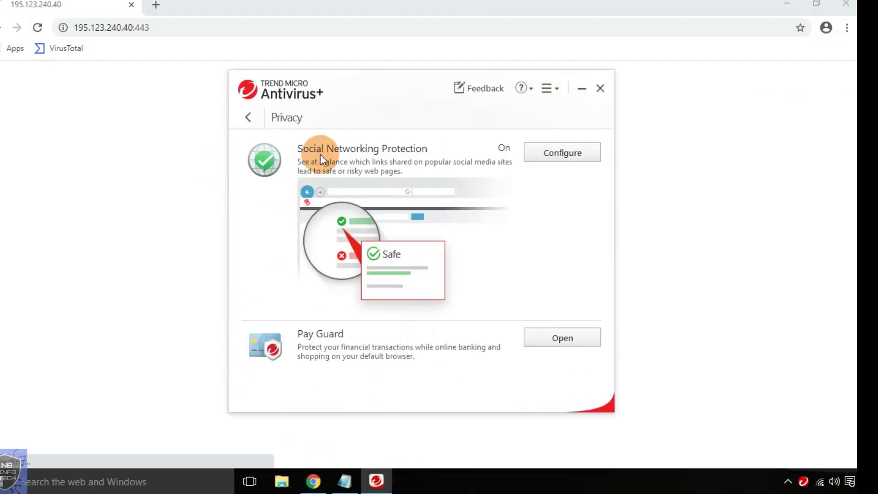
{"action": "left_click", "coordinate": [247, 116]}
{"action": "left_click", "coordinate": [305, 165]}
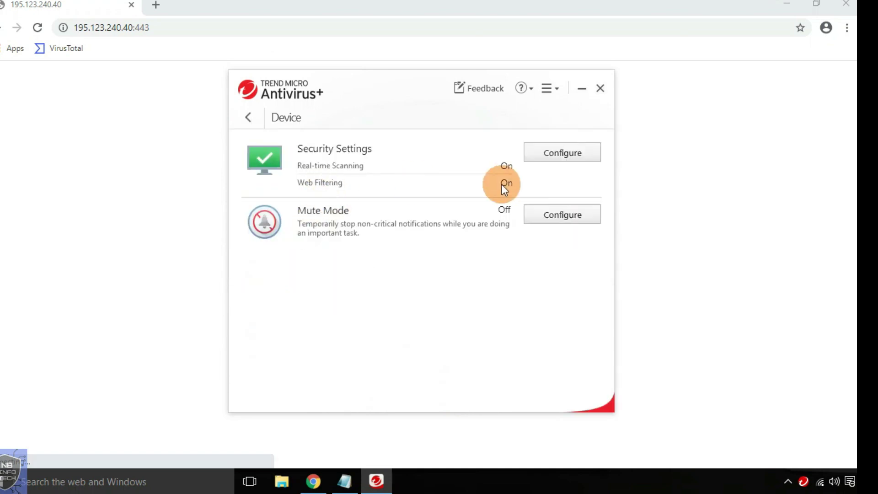
{"action": "left_click", "coordinate": [248, 118]}
- Close Trend Micro and load 41.231.225.139:80 from the Notepad list in Chrome
{"action": "left_click", "coordinate": [595, 95]}
{"action": "key", "text": "alt+Tab"}
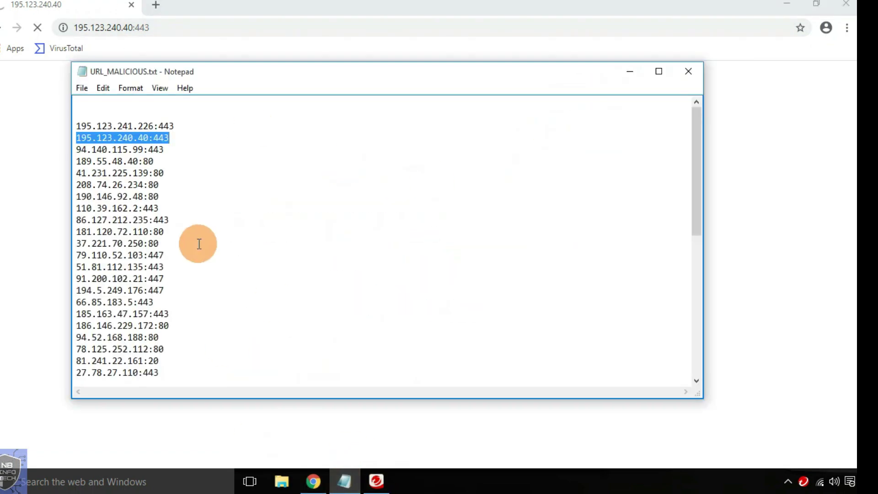
{"action": "double_click", "coordinate": [165, 174]}
{"action": "key", "text": "ctrl+c"}
{"action": "key", "text": "alt+Tab"}
{"action": "key", "text": "ctrl+v"}
{"action": "key", "text": "Return"}
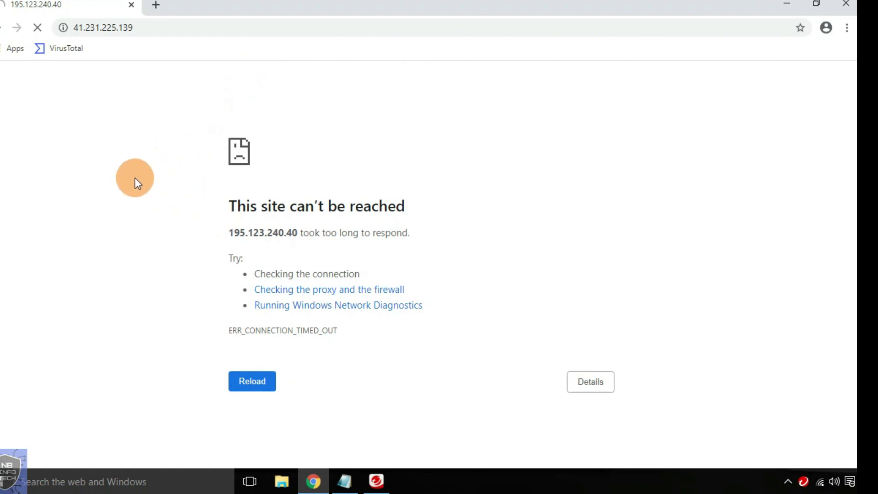
- Copy 190.146.92.48:80 from the list and load it in Chrome
{"action": "key", "text": "alt+Tab"}
{"action": "double_click", "coordinate": [175, 195]}
{"action": "key", "text": "ctrl+c"}
{"action": "key", "text": "alt+Tab"}
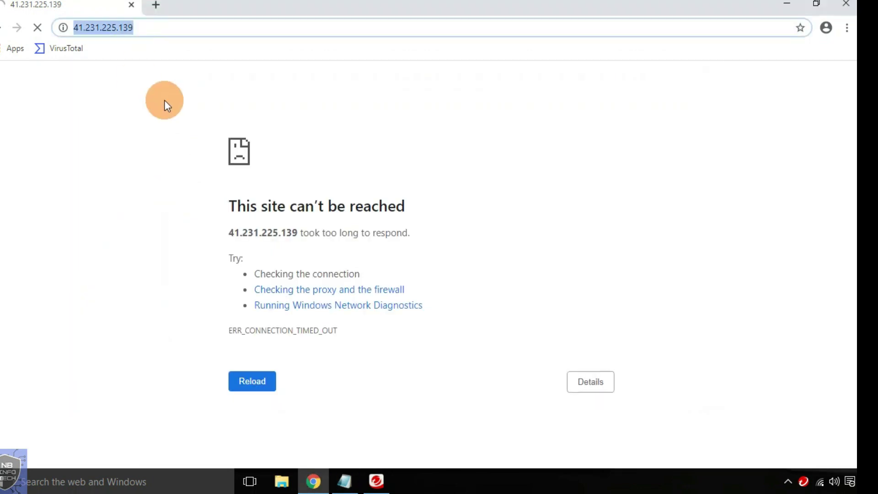
{"action": "key", "text": "ctrl+v"}
{"action": "key", "text": "Return"}
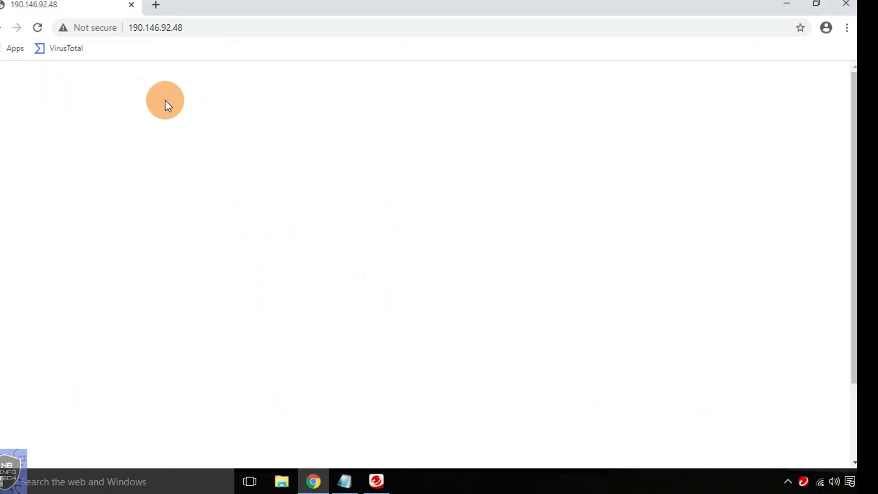
- Copy 86.127.212.235:443 from the list and load it in Chrome
{"action": "key", "text": "alt+Tab"}
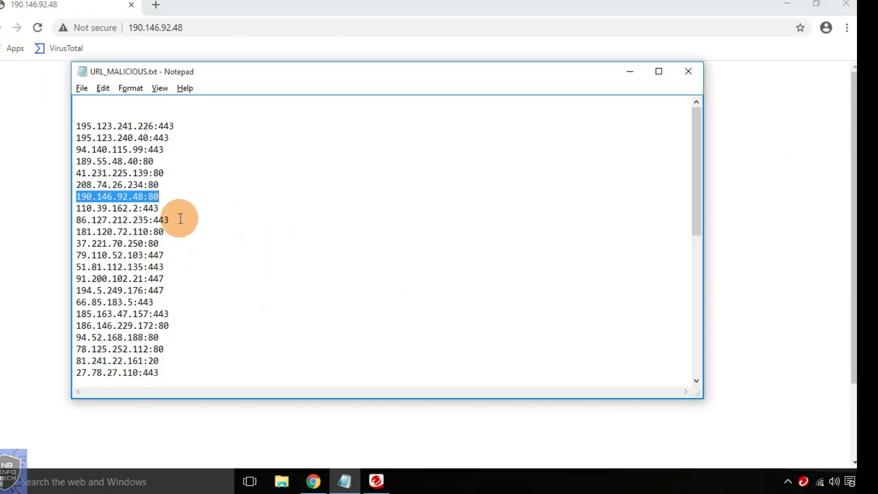
{"action": "double_click", "coordinate": [178, 217]}
{"action": "key", "text": "ctrl+c"}
{"action": "key", "text": "alt+Tab"}
{"action": "left_click", "coordinate": [211, 29]}
{"action": "key", "text": "ctrl+v"}
{"action": "key", "text": "Return"}
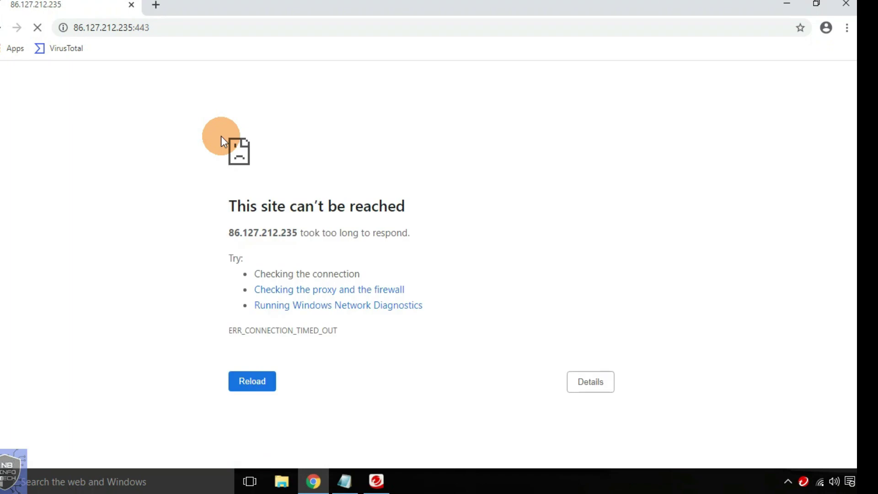
- Load 51.81.112.135:443 from the list in Chrome, which returns Forbidden
{"action": "key", "text": "alt+Tab"}
{"action": "left_click", "coordinate": [213, 259]}
{"action": "key", "text": "shift+Home"}
{"action": "key", "text": "ctrl+c"}
{"action": "key", "text": "alt+Tab"}
{"action": "key", "text": "ctrl+l"}
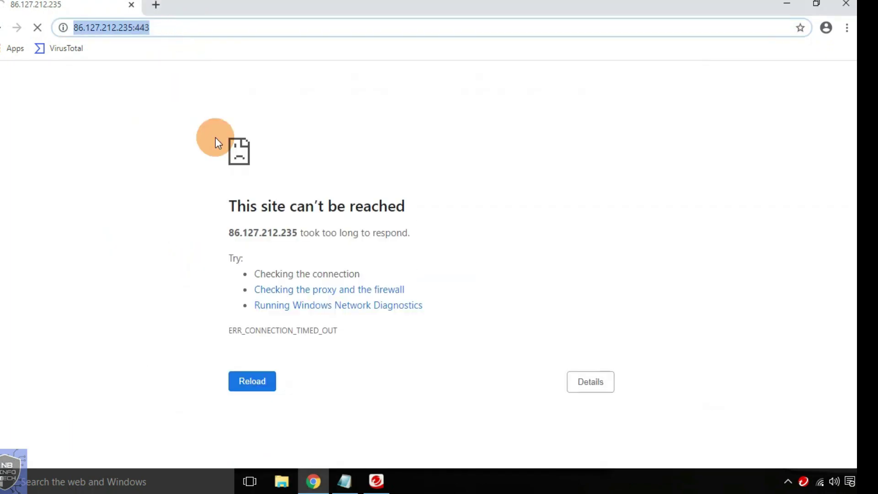
{"action": "key", "text": "ctrl+v"}
{"action": "key", "text": "Return"}
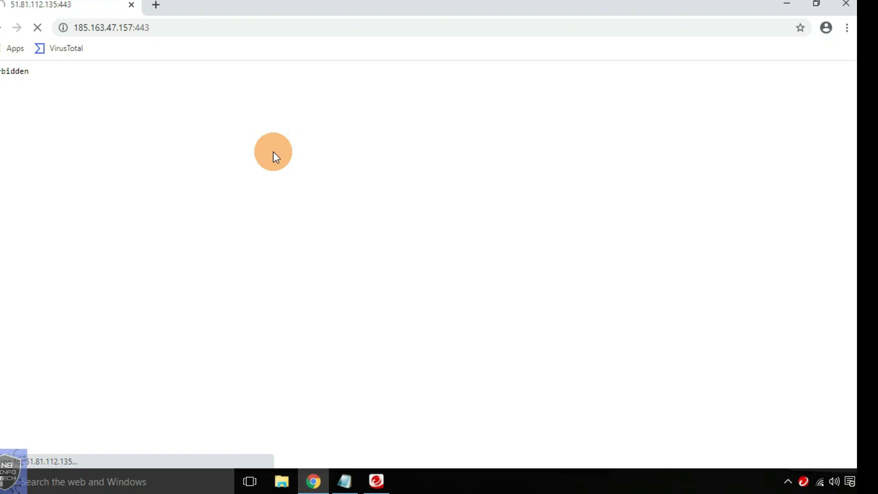
- Load 94.52.168.188:80 from the list in Chrome, which times out
{"action": "key", "text": "alt+Tab"}
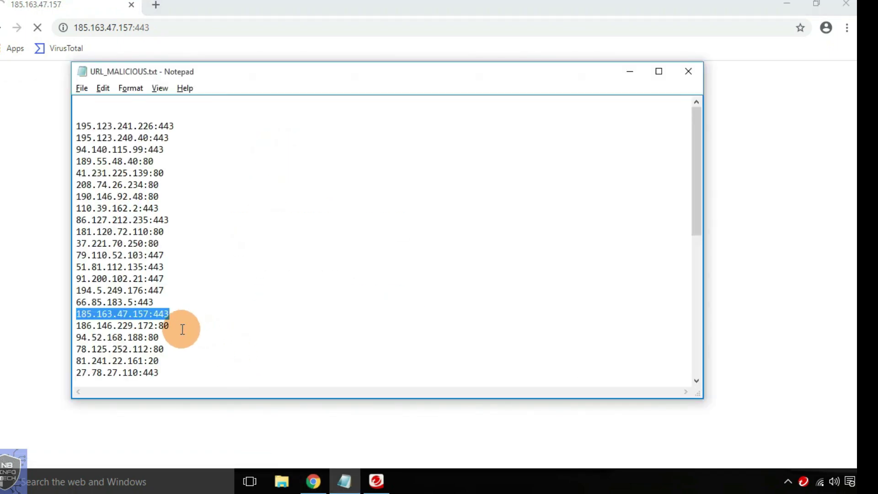
{"action": "left_click", "coordinate": [209, 341]}
{"action": "key", "text": "shift+Home"}
{"action": "key", "text": "ctrl+c"}
{"action": "key", "text": "alt+Tab"}
{"action": "left_click", "coordinate": [147, 35]}
{"action": "key", "text": "ctrl+v"}
{"action": "key", "text": "Return"}
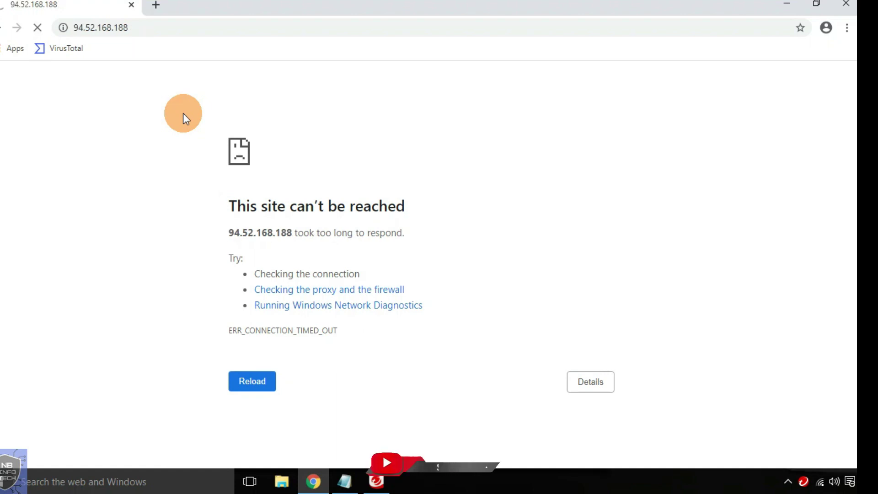
- Copy 173.212.214.235:7080 from further down the list and load it in Chrome
{"action": "key", "text": "alt+Tab"}
{"action": "scroll", "coordinate": [186, 229], "scroll_direction": "down", "scroll_amount": 3}
{"action": "left_click", "coordinate": [210, 256]}
{"action": "key", "text": "shift+Home"}
{"action": "key", "text": "ctrl+c"}
{"action": "key", "text": "alt+Tab"}
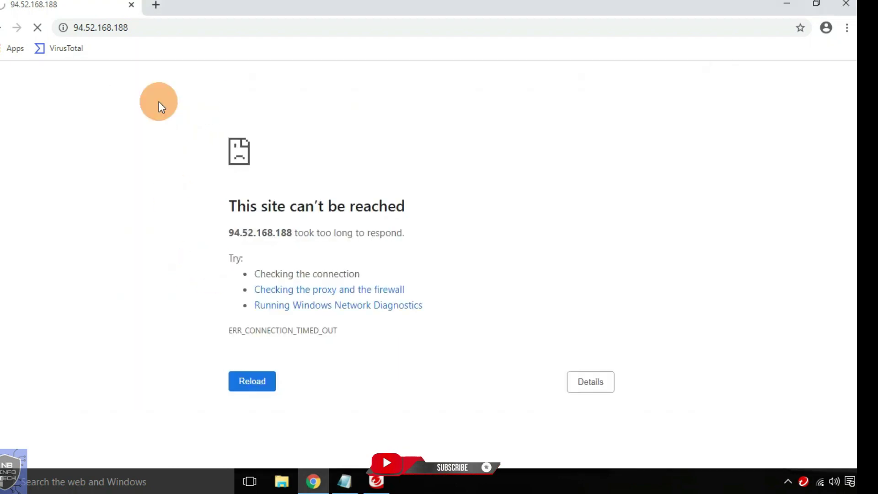
{"action": "key", "text": "ctrl+l"}
{"action": "key", "text": "ctrl+v"}
{"action": "key", "text": "Return"}
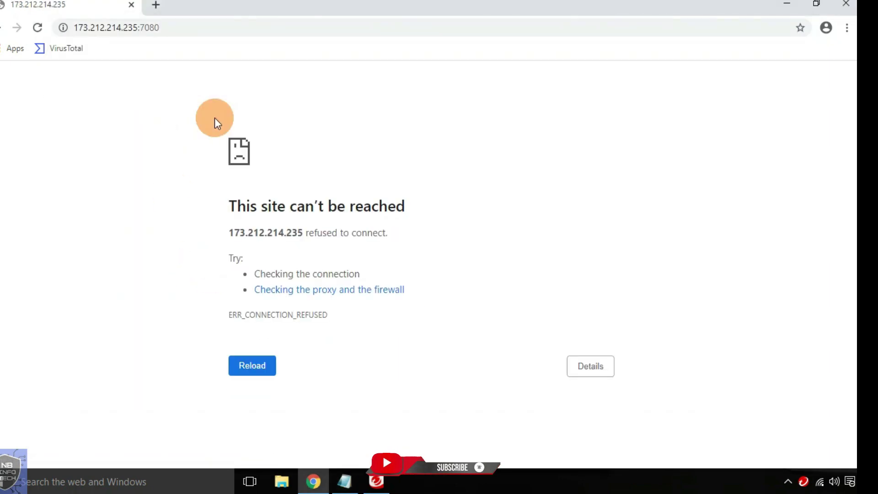
- Load 78.90.78.210:80 from the list in Chrome, which times out
{"action": "key", "text": "alt+Tab"}
{"action": "left_click", "coordinate": [196, 309]}
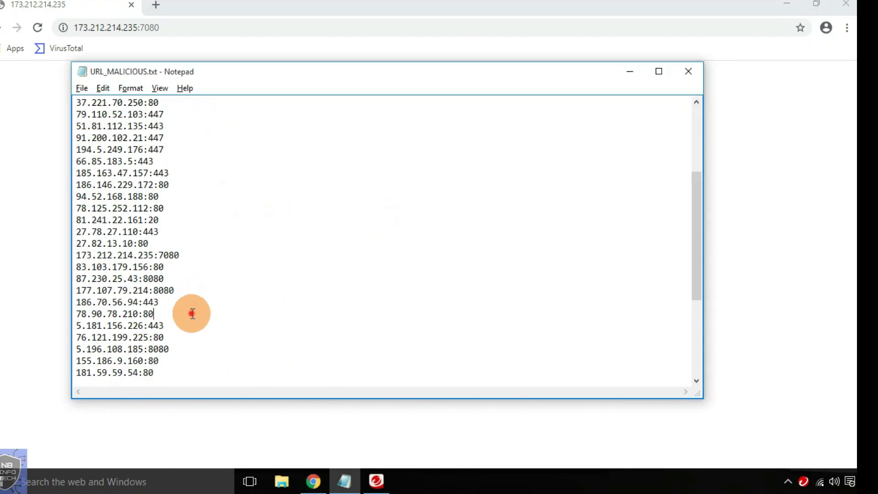
{"action": "key", "text": "shift+Home"}
{"action": "key", "text": "ctrl+c"}
{"action": "key", "text": "alt+Tab"}
{"action": "left_click", "coordinate": [195, 33]}
{"action": "key", "text": "ctrl+v"}
{"action": "key", "text": "Return"}
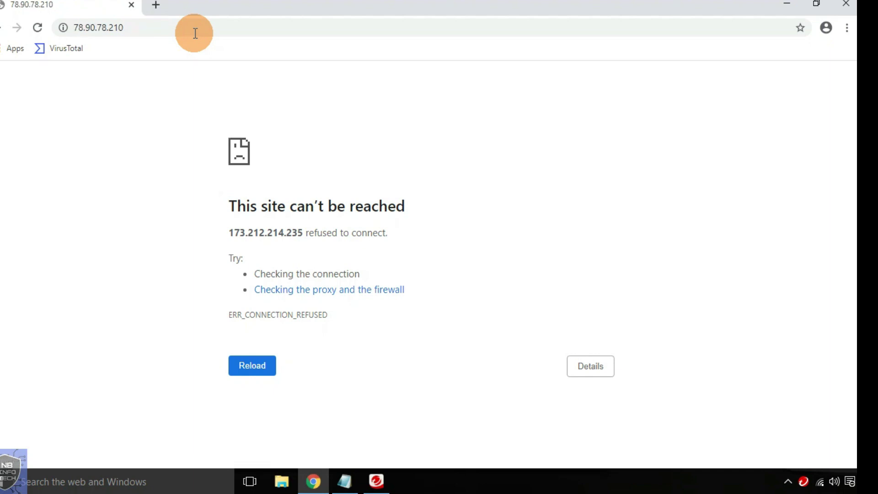
- Load 199.38.121.150:443 from the list in Chrome, which also times out
{"action": "key", "text": "alt+Tab"}
{"action": "left_click", "coordinate": [176, 254]}
{"action": "key", "text": "shift+Home"}
{"action": "key", "text": "ctrl+c"}
{"action": "key", "text": "alt+Tab"}
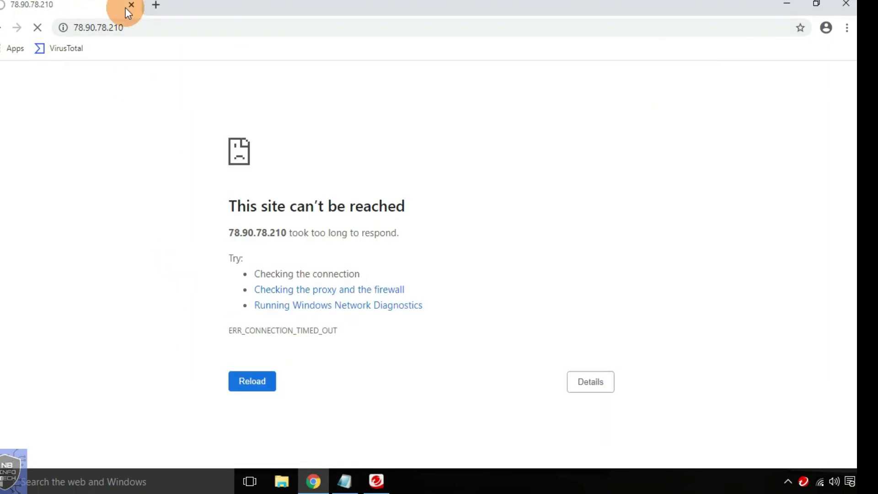
{"action": "left_click", "coordinate": [132, 28]}
{"action": "key", "text": "ctrl+v"}
{"action": "key", "text": "Return"}
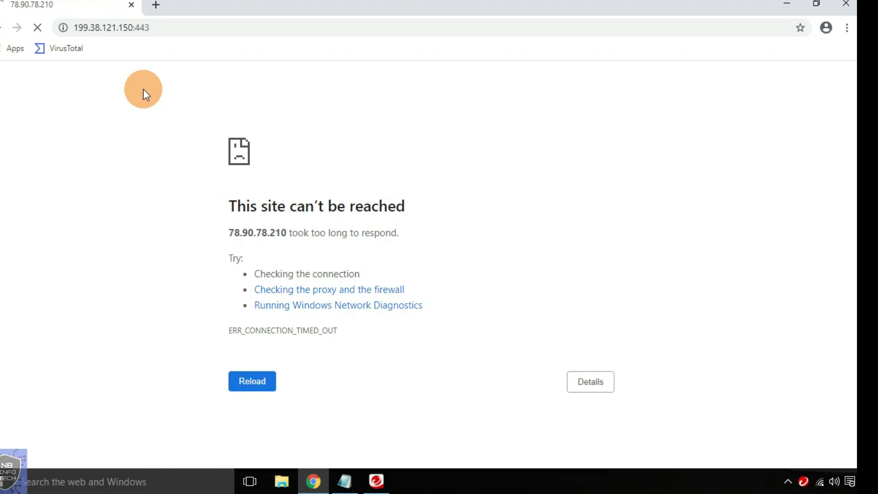
- Load 103.127.165.250:449 from the list in Chrome, which refuses the connection
{"action": "key", "text": "alt+Tab"}
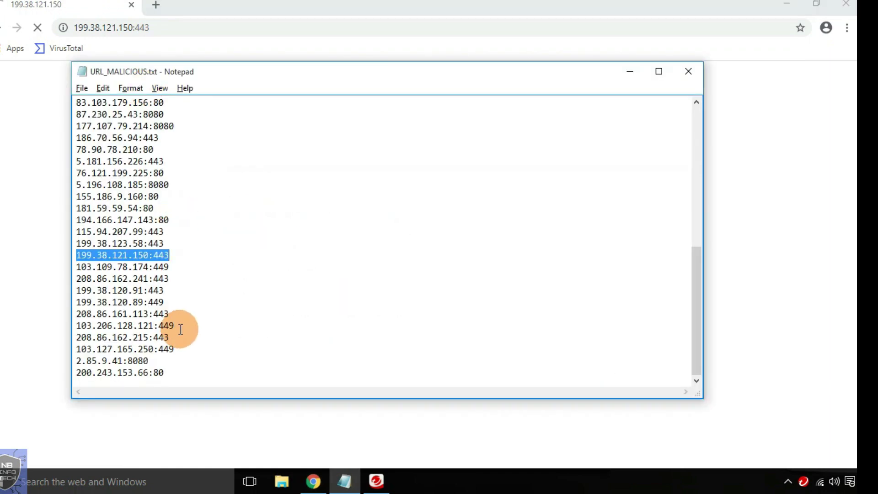
{"action": "left_click", "coordinate": [180, 326]}
{"action": "left_click", "coordinate": [186, 351]}
{"action": "key", "text": "shift+Home"}
{"action": "key", "text": "ctrl+c"}
{"action": "key", "text": "alt+Tab"}
{"action": "key", "text": "ctrl+l"}
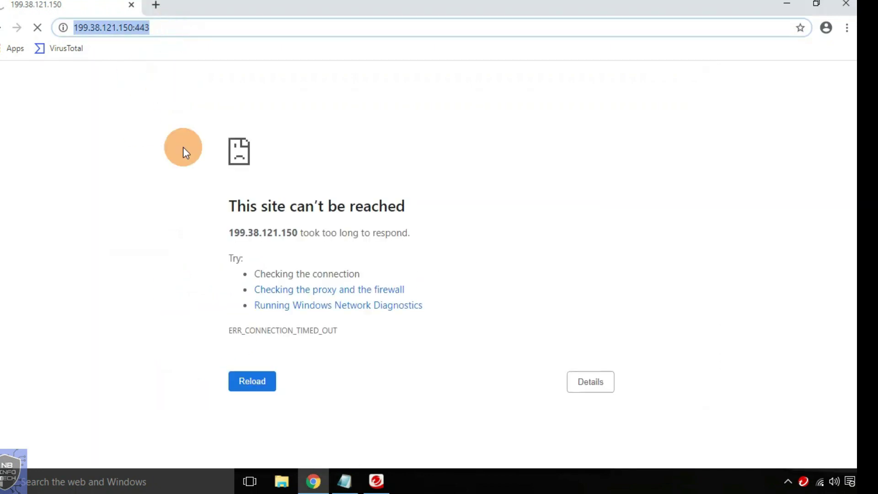
{"action": "key", "text": "ctrl+v"}
{"action": "key", "text": "Return"}
- Copy the last entry, 200.243.153.66:80, and load it in Chrome
{"action": "key", "text": "alt+Tab"}
{"action": "left_click", "coordinate": [180, 369]}
{"action": "key", "text": "shift+Home"}
{"action": "key", "text": "ctrl+c"}
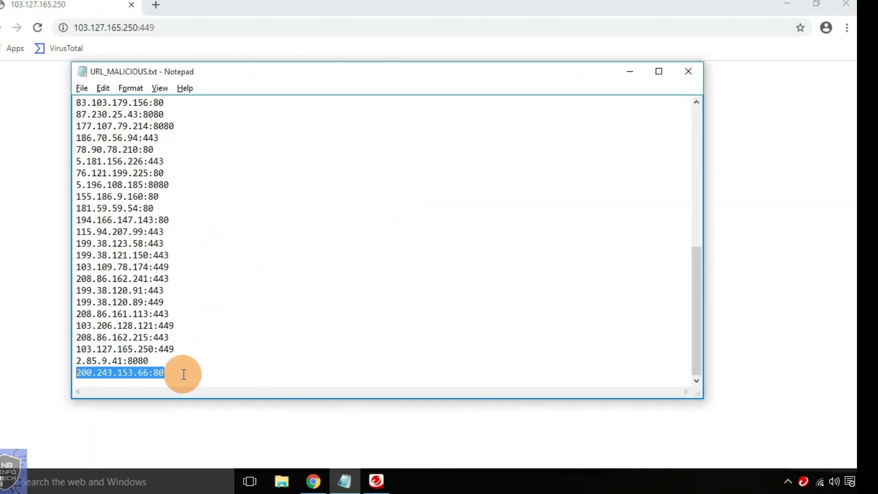
{"action": "key", "text": "alt+Tab"}
{"action": "key", "text": "ctrl+l"}
{"action": "key", "text": "ctrl+v"}
{"action": "key", "text": "Return"}
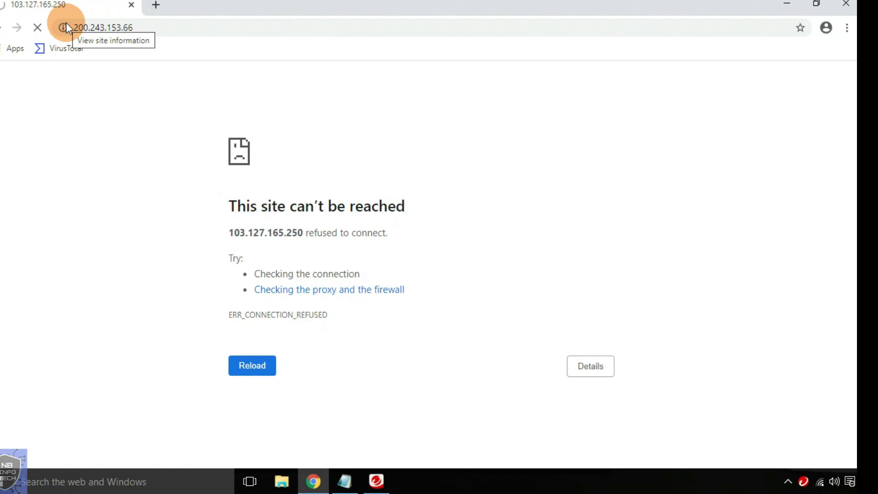